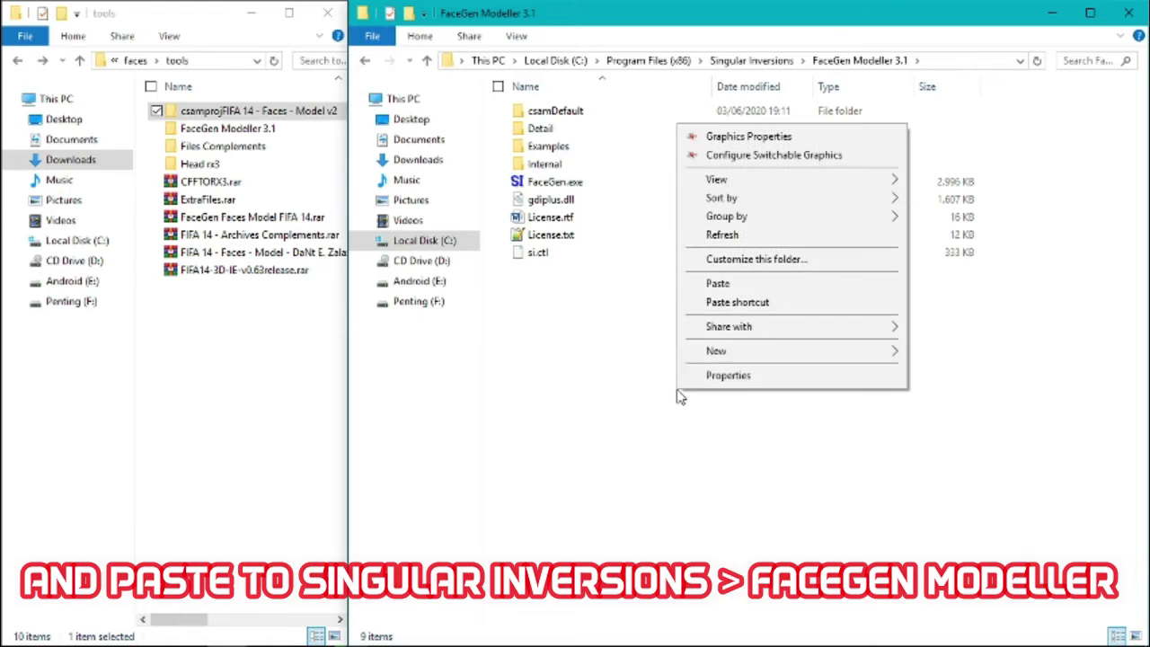
Paste the csamprojFIFA 14 - Faces - Model v2 folder into FaceGen Modeller 3.1 with administrator permission, and close that folder window
click(710, 284)
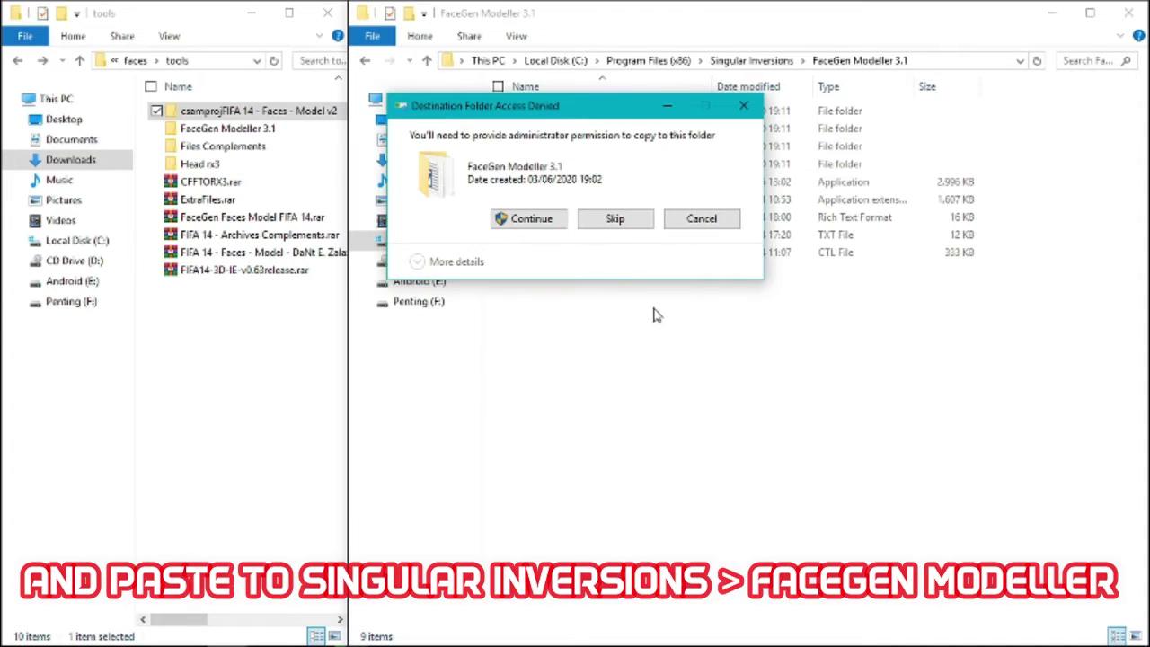
click(532, 219)
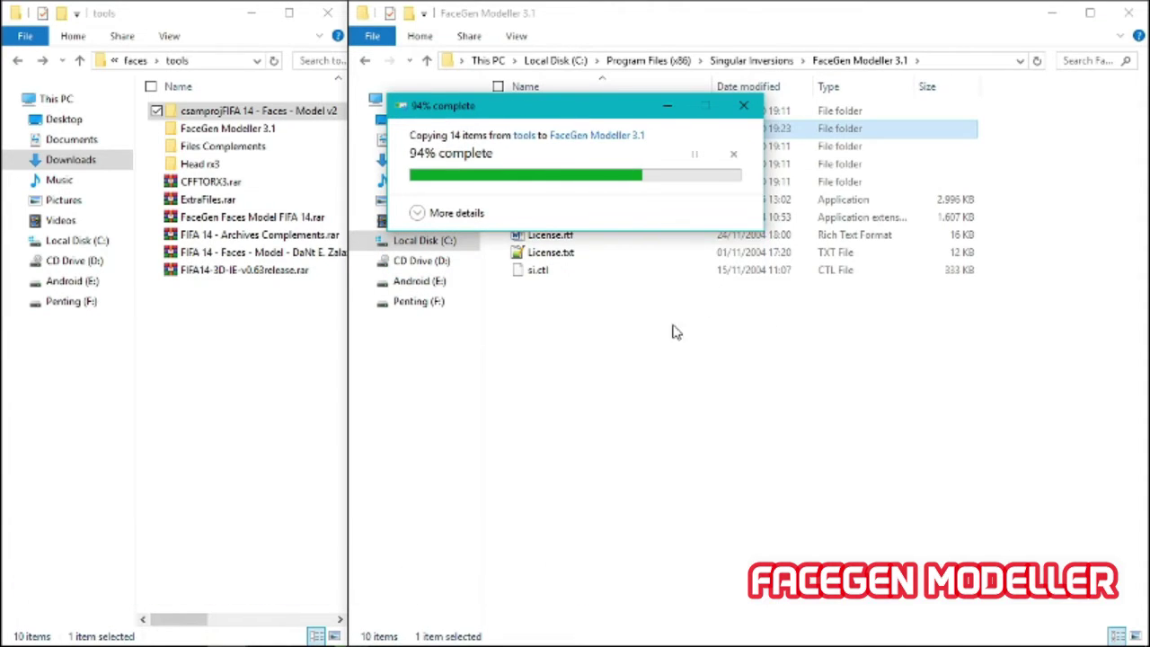
click(1126, 16)
Switch to FaceGen Modeller and change the model set to projFIFA 14 - Faces - Model v2
click(437, 630)
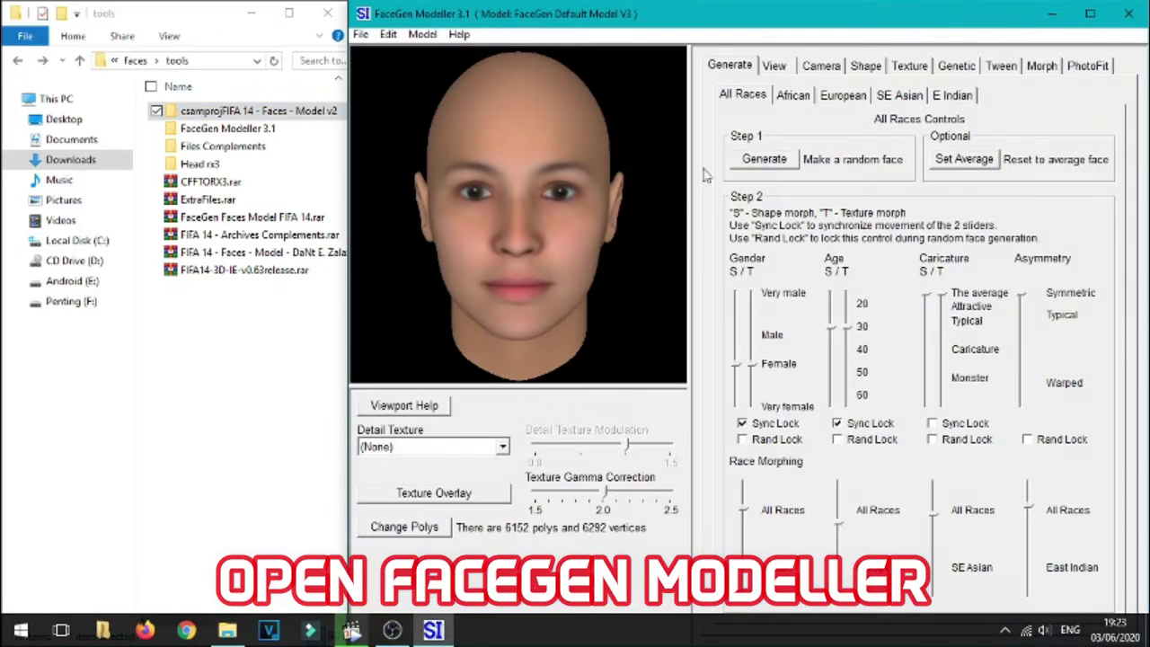
click(459, 34)
click(422, 34)
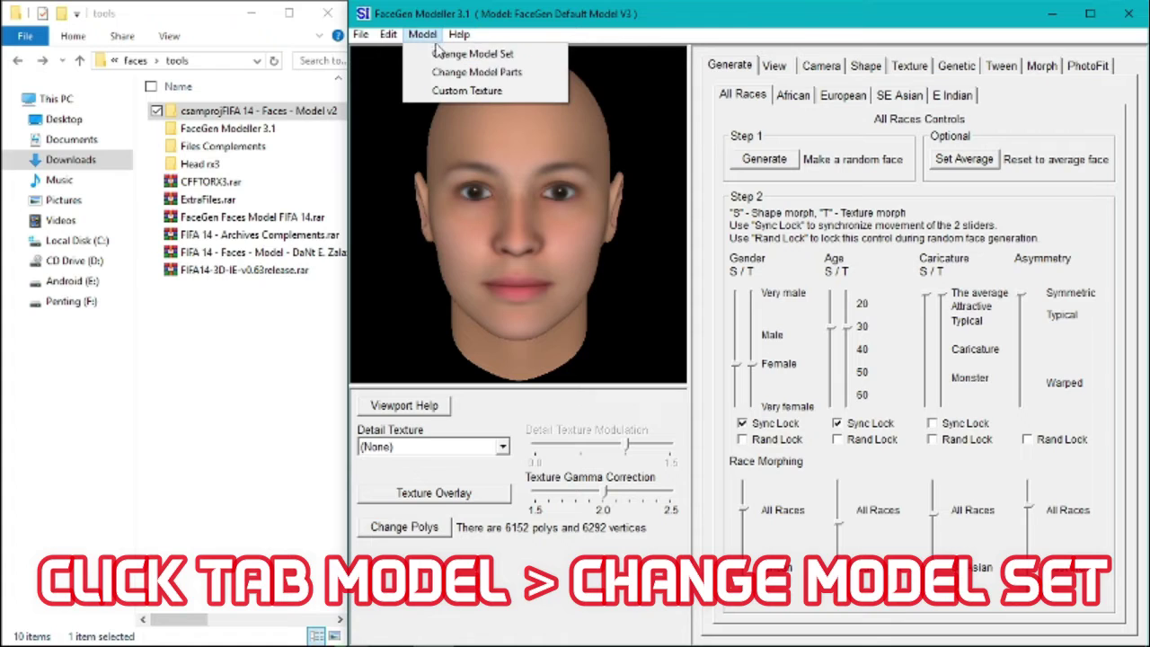
click(543, 55)
drag(597, 269, 855, 63)
click(929, 120)
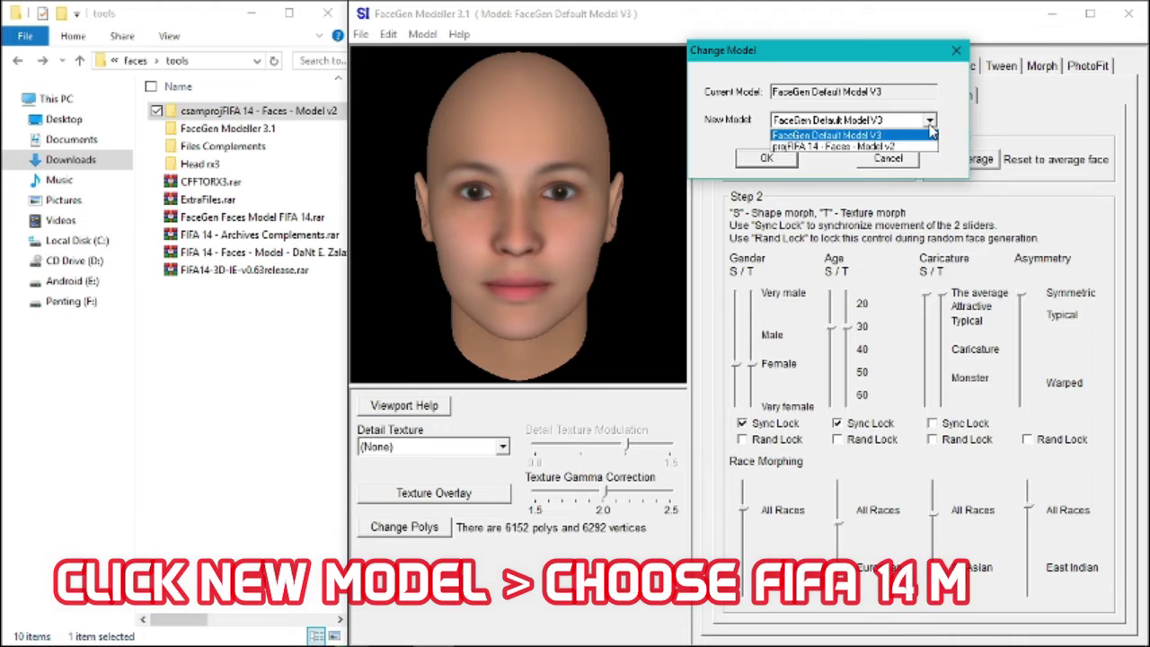
click(898, 147)
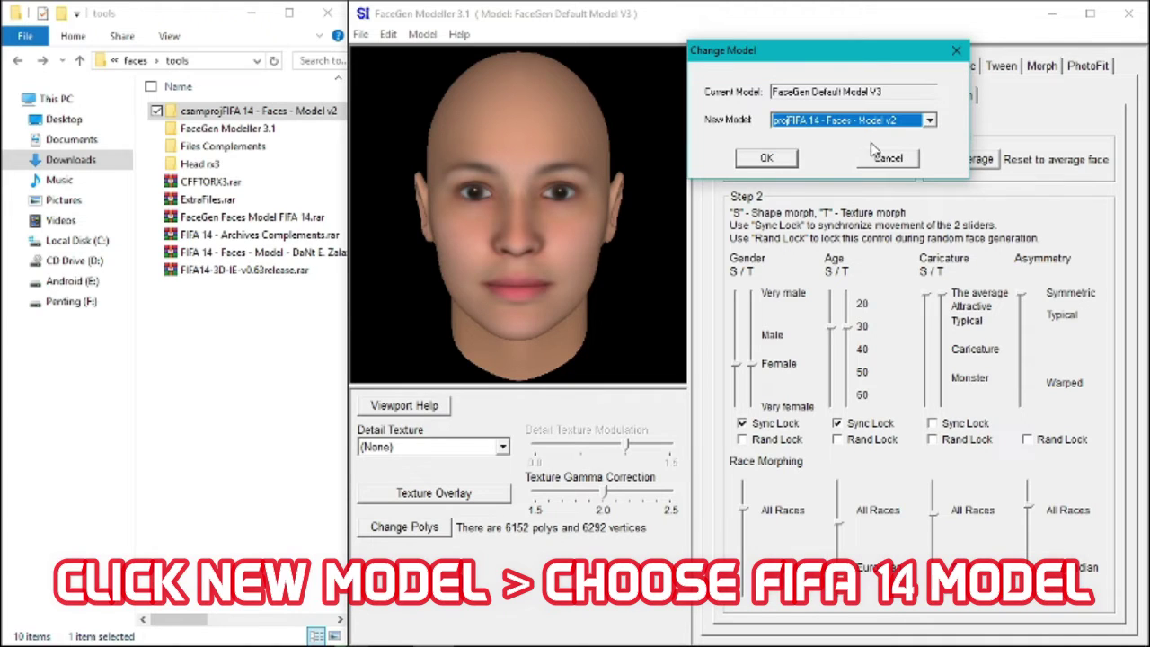
click(775, 163)
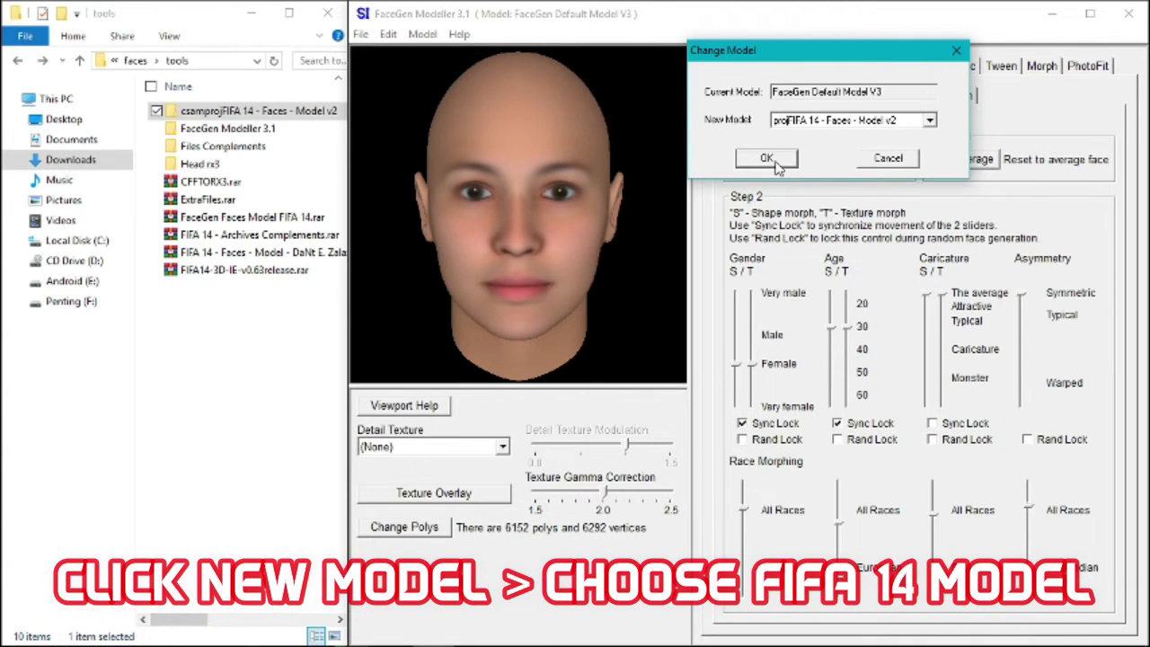
click(766, 159)
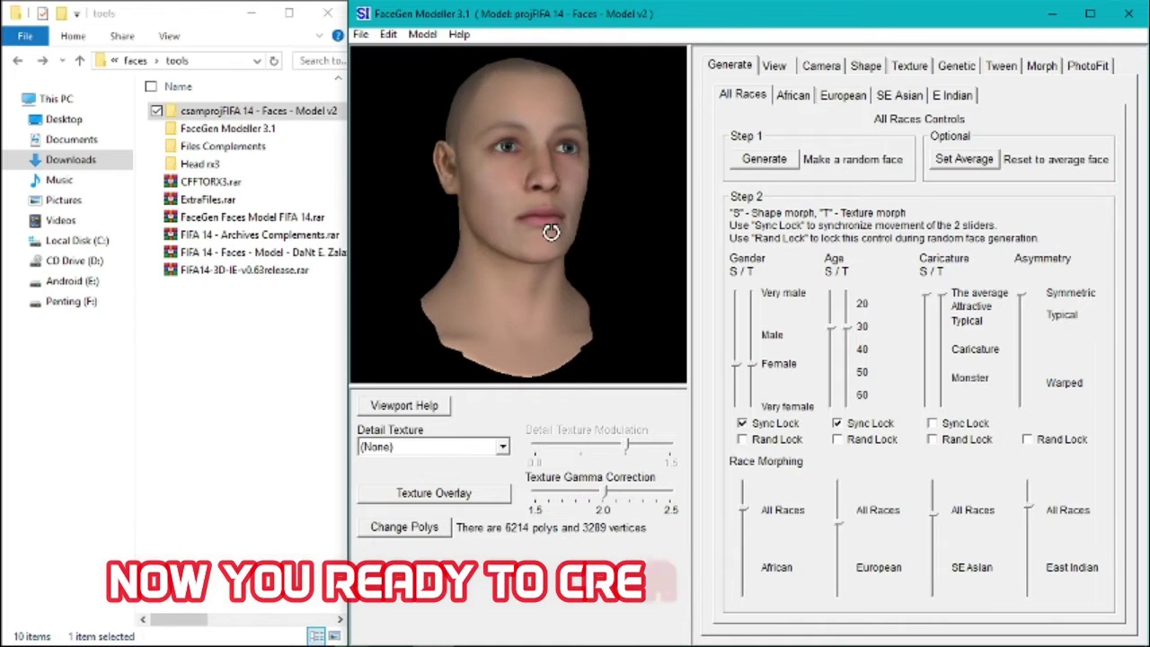
drag(522, 256, 506, 257)
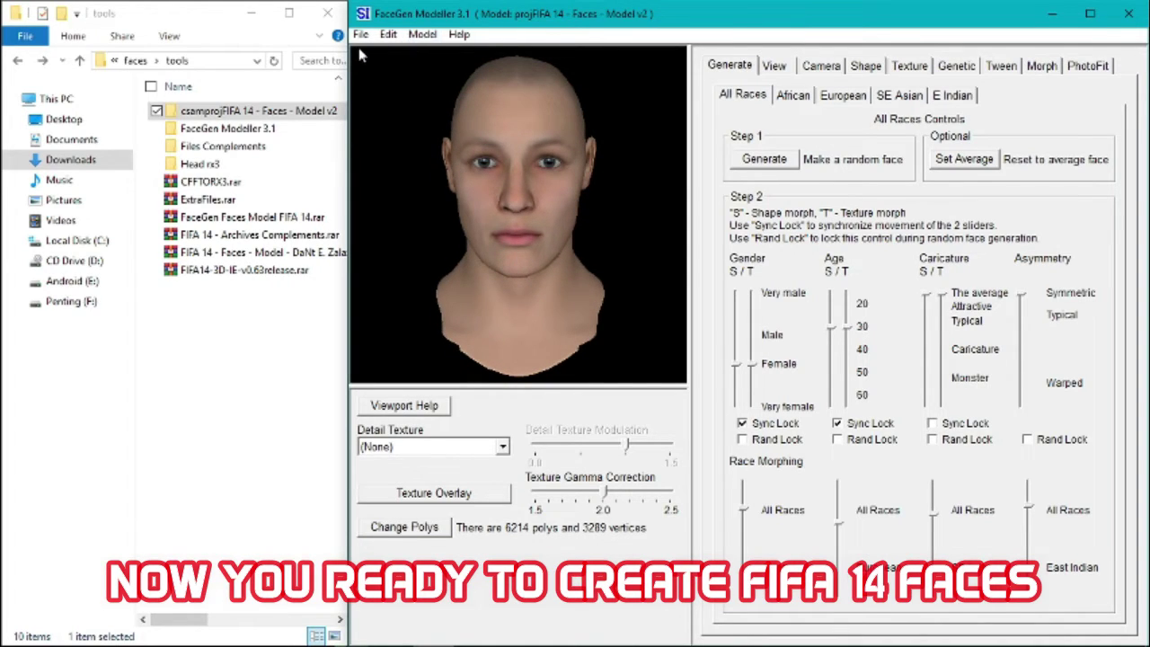
Begin a PhotoFit and load the player's portrait JPG from Downloads > FIFA 14 > faces > HQ Faces as the frontal image
click(1087, 66)
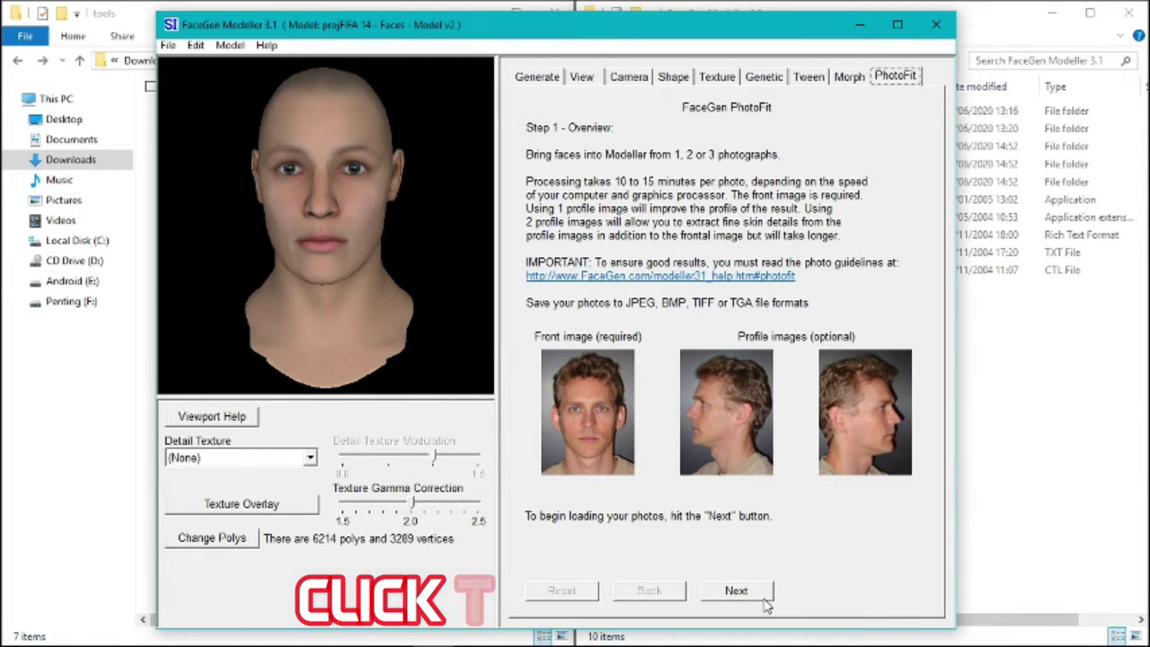
click(736, 590)
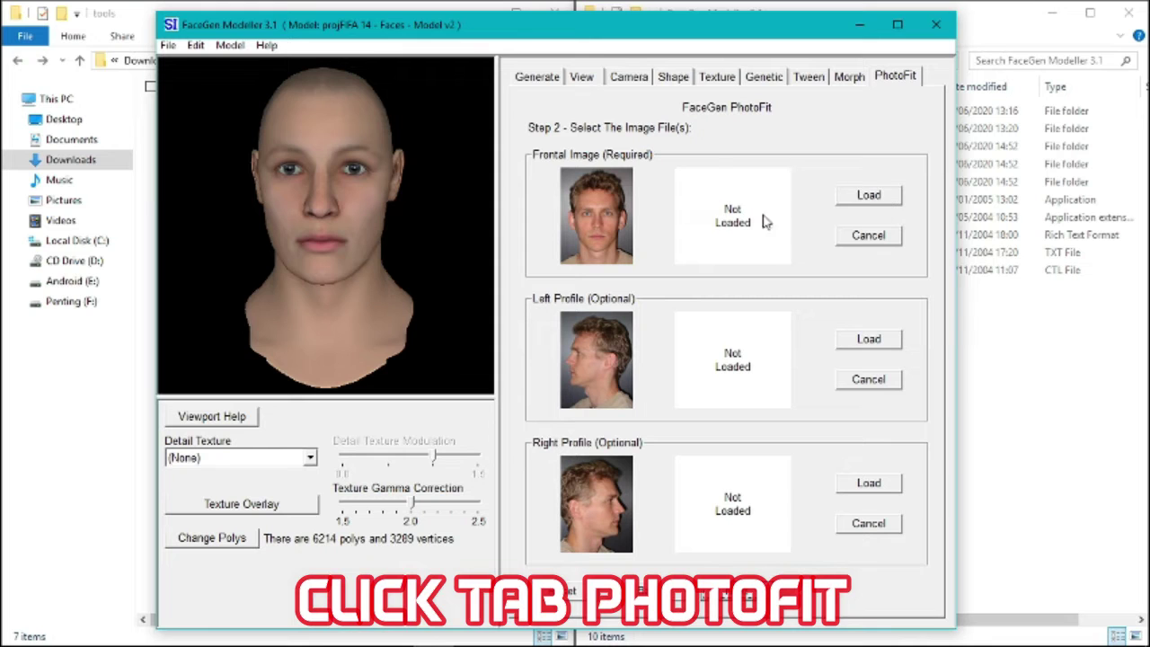
click(875, 198)
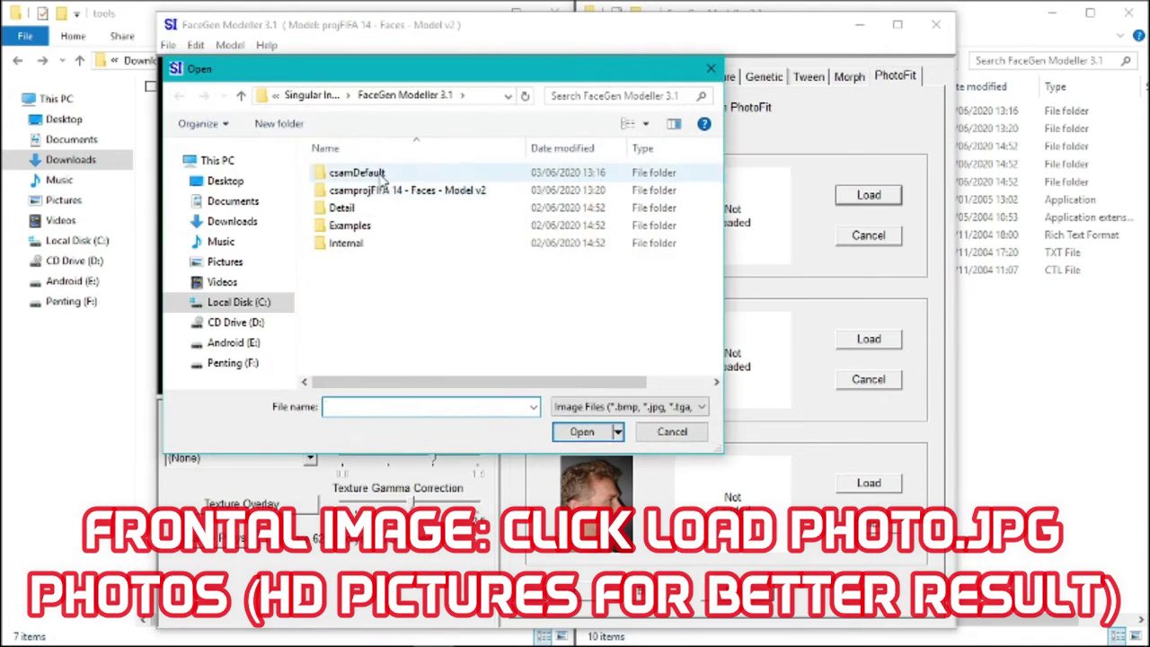
click(315, 97)
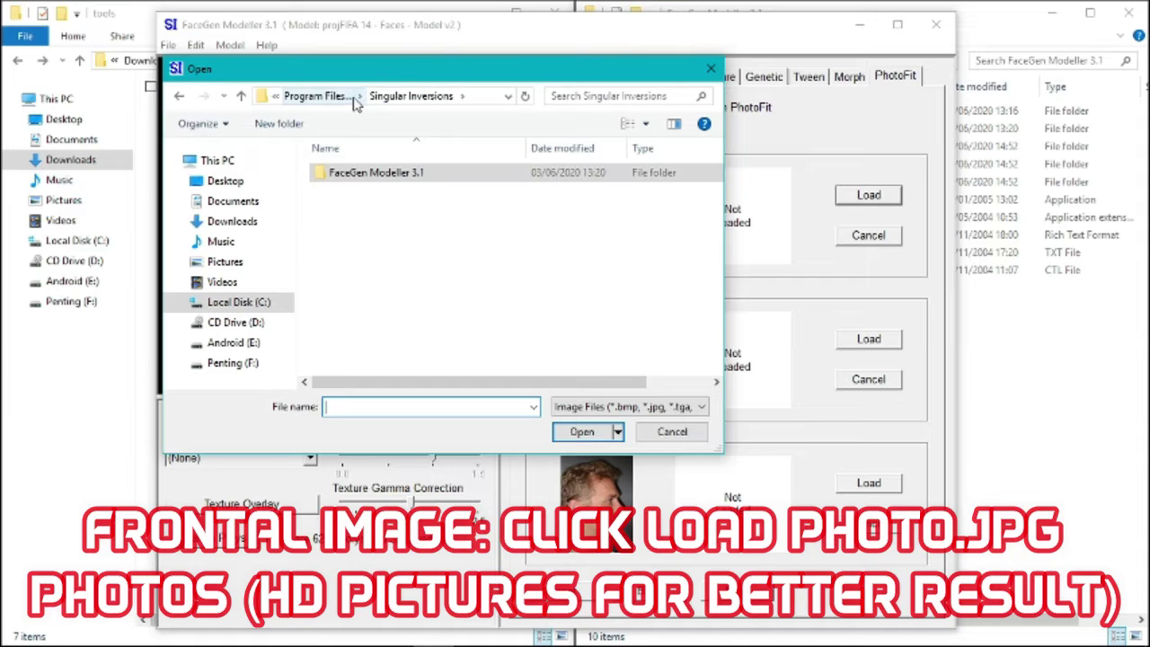
click(251, 304)
click(235, 220)
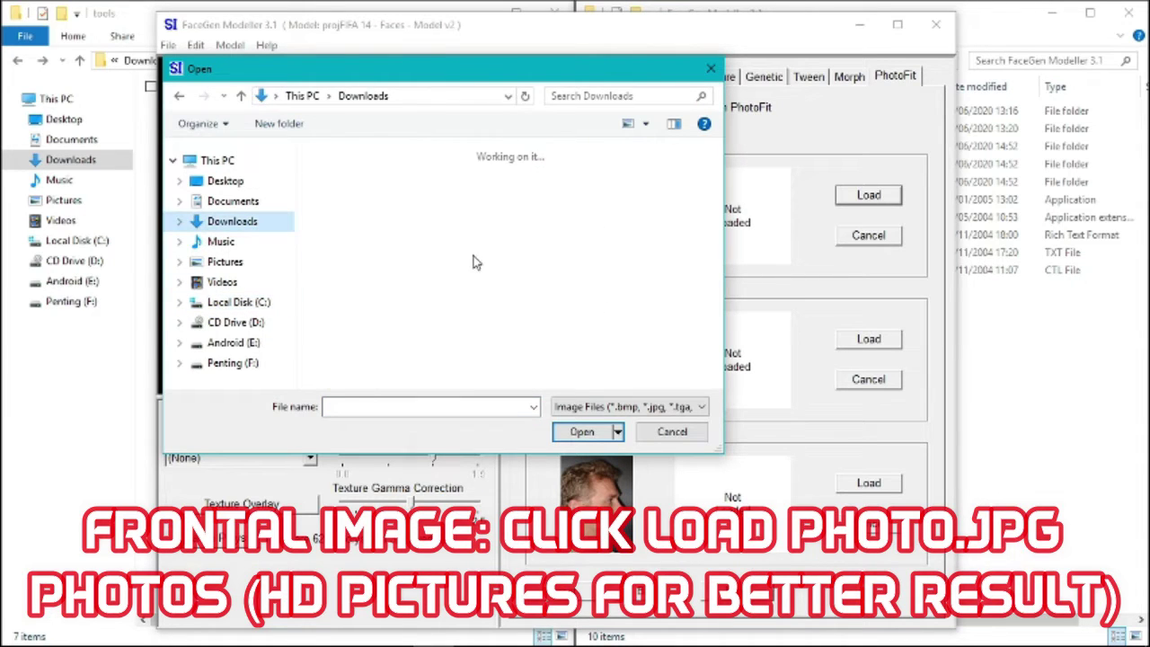
double_click(570, 284)
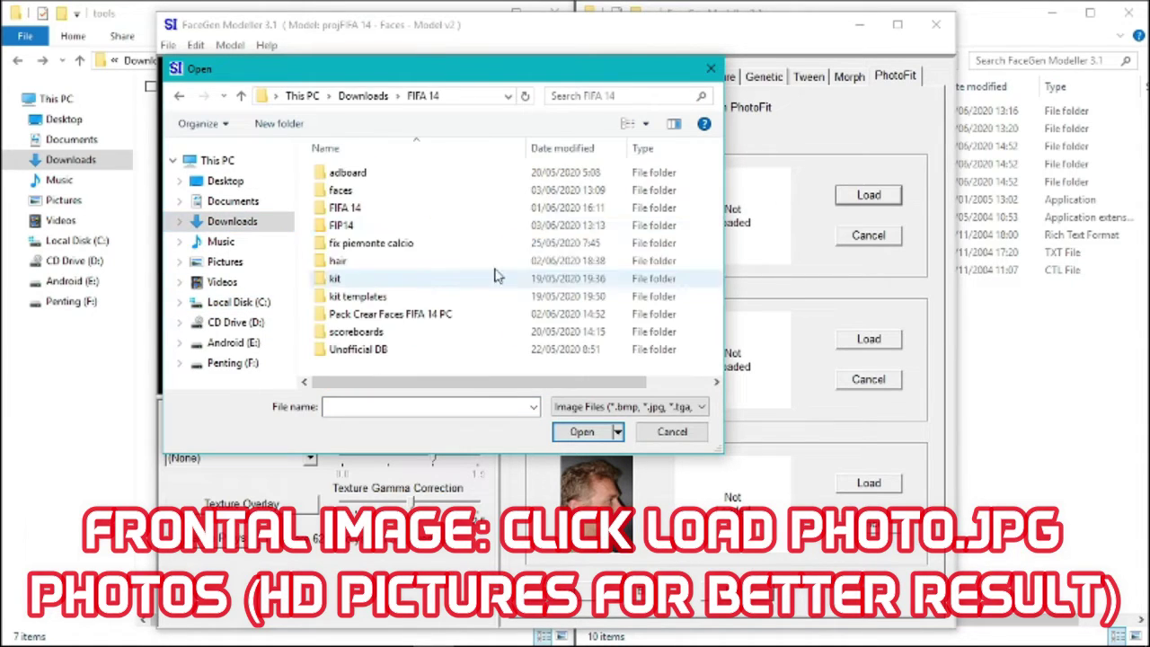
double_click(362, 195)
double_click(456, 249)
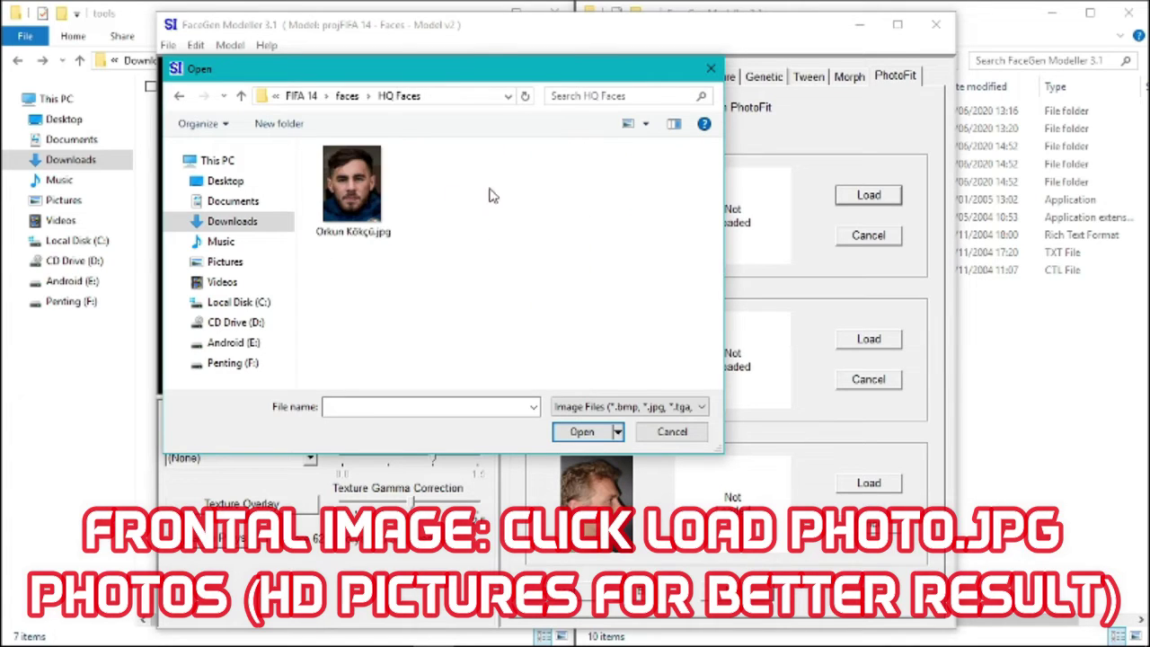
click(367, 198)
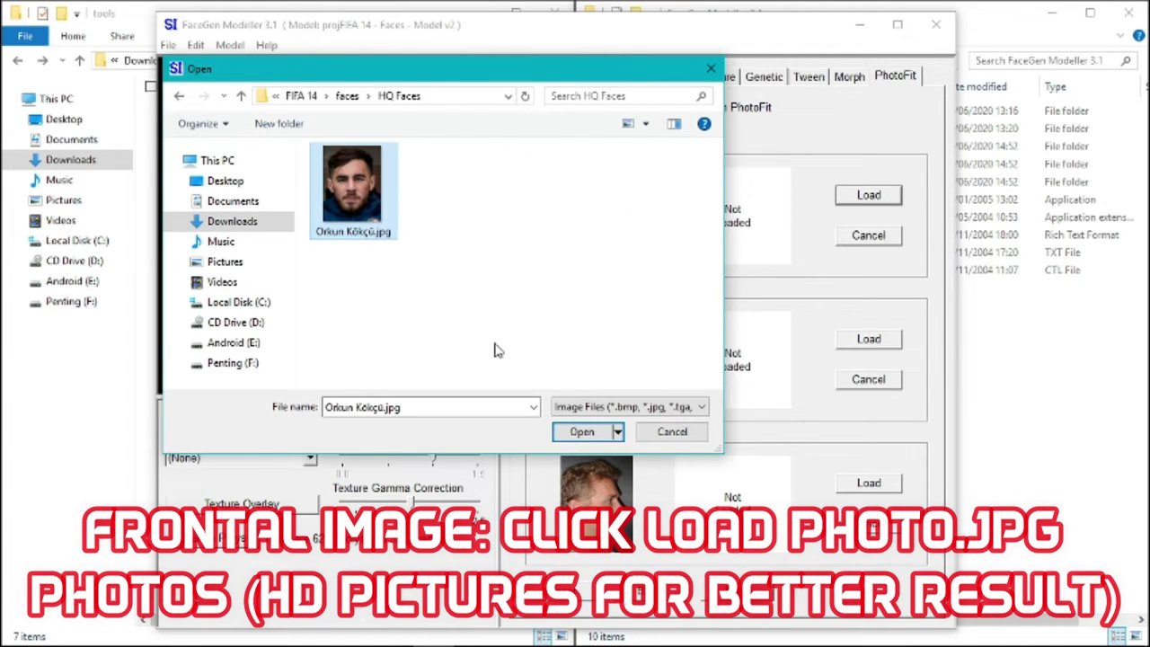
click(579, 434)
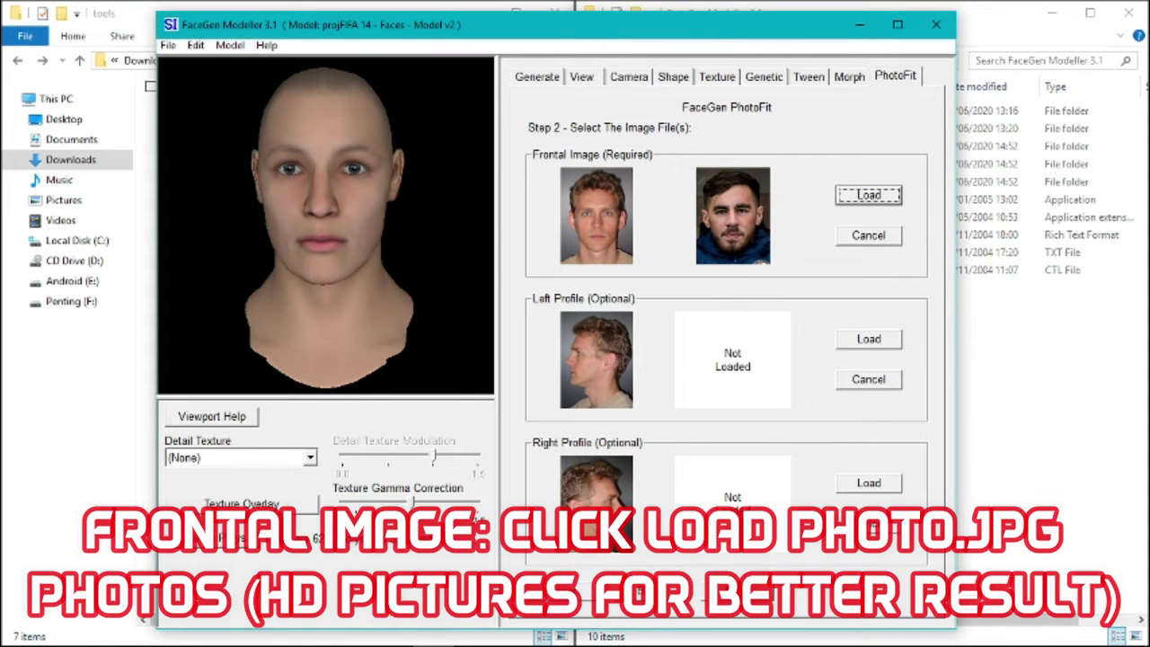
Assign the green feature points to the eyes, ears, nose, mouth corners, jaw and chin of the frontal photo, matching the example face
click(738, 591)
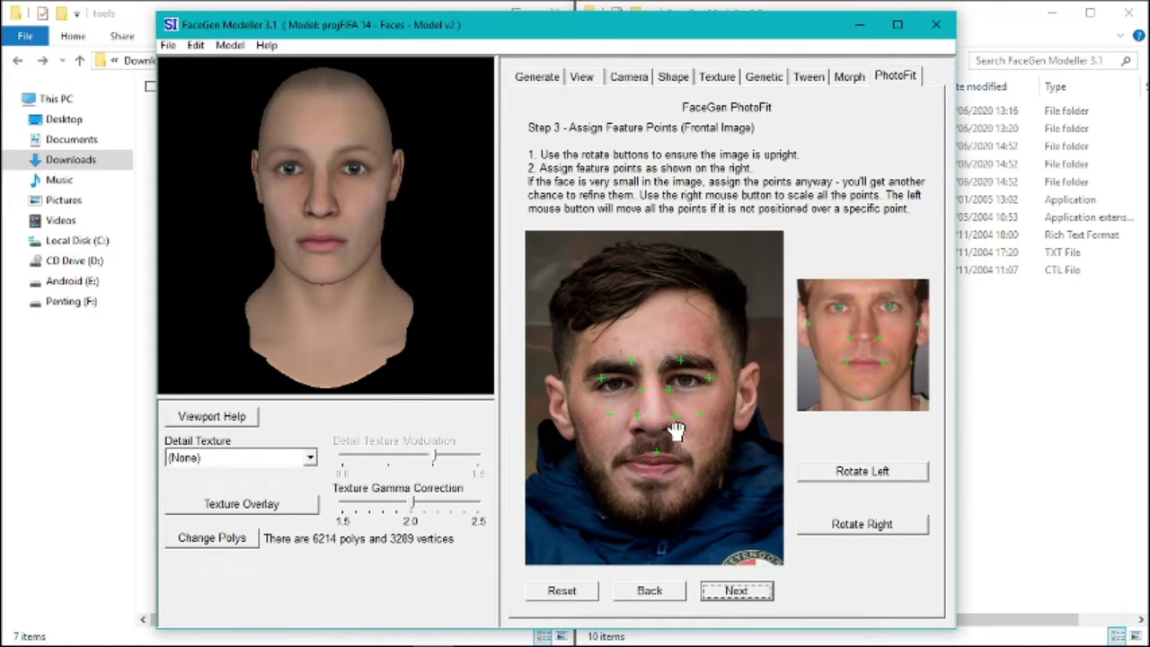
mouse_move(688, 362)
mouse_down()
mouse_move(692, 353)
mouse_move(685, 382)
mouse_up()
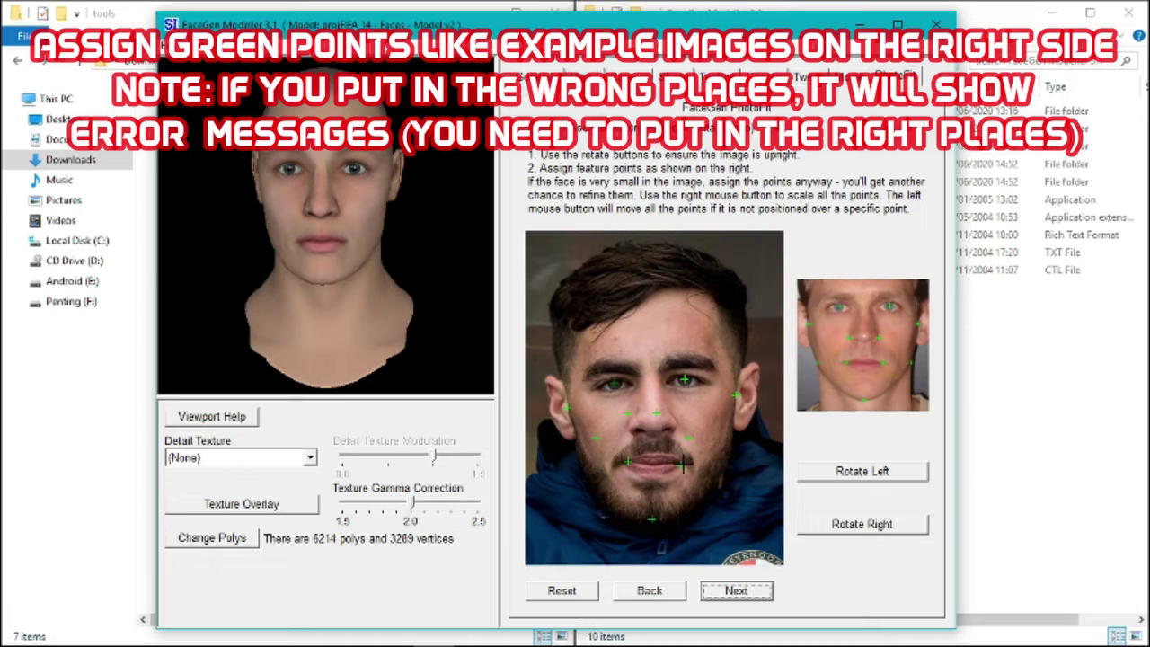
click(625, 460)
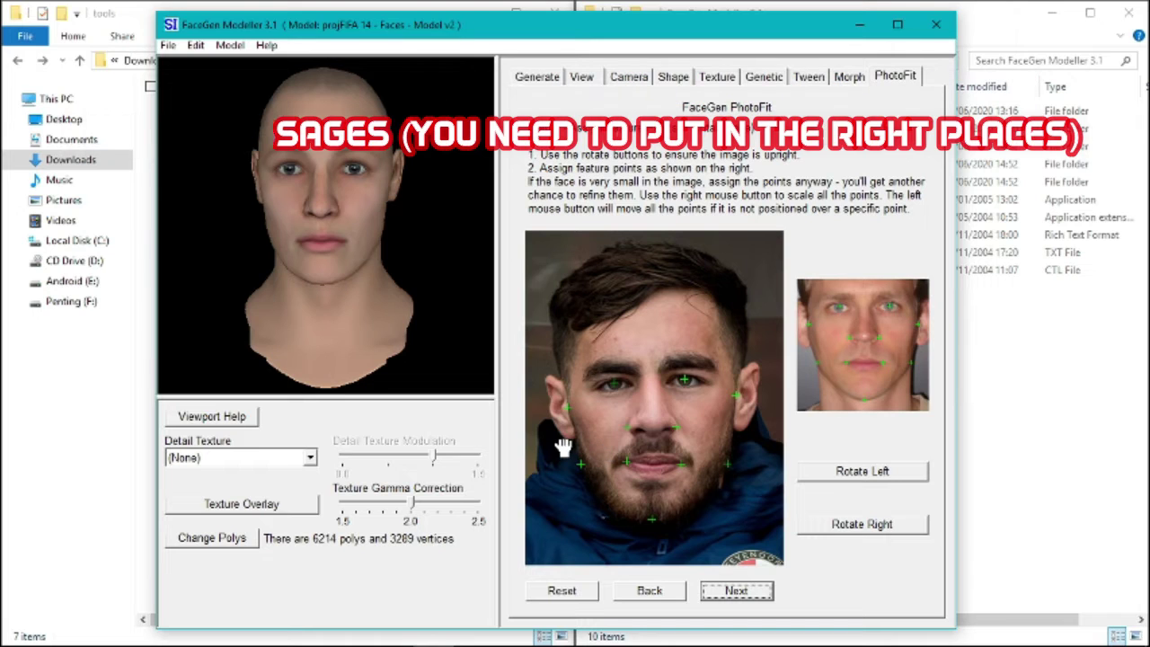
click(736, 590)
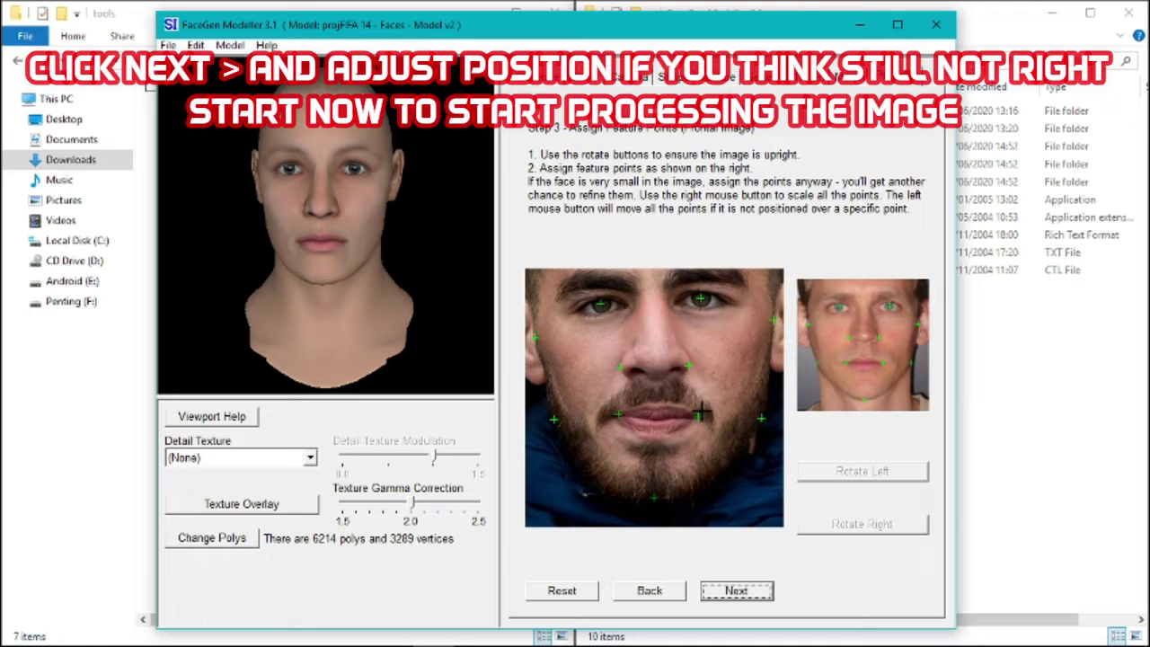
Recheck the feature points on the enlarged face and start processing the photo
click(736, 591)
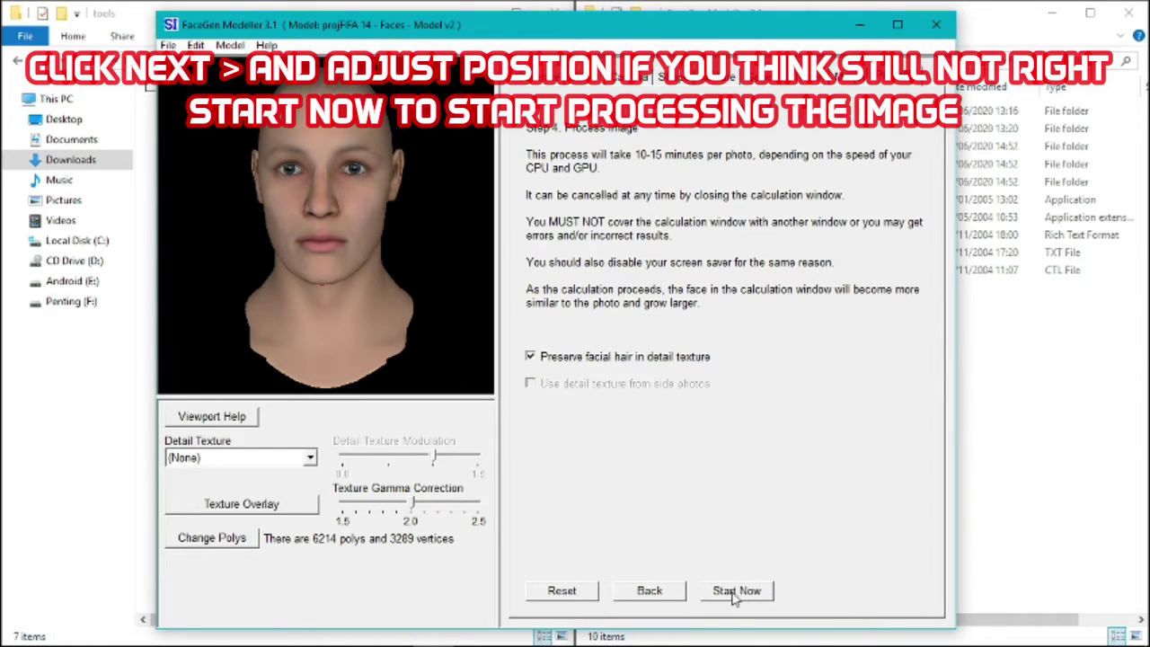
click(650, 592)
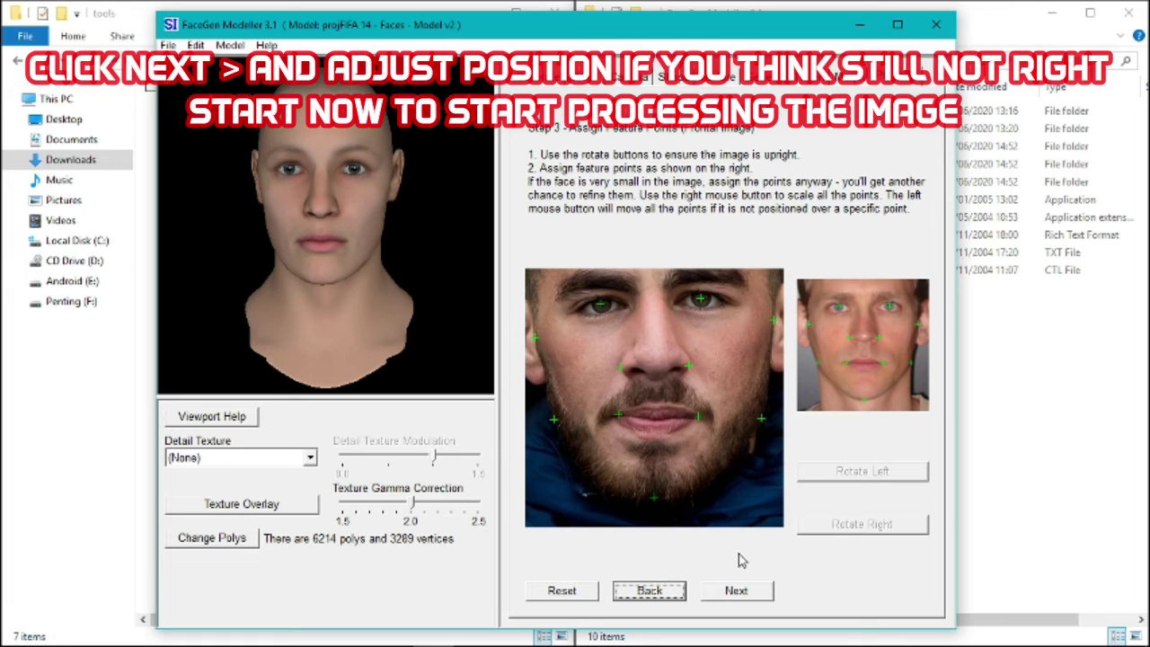
click(737, 590)
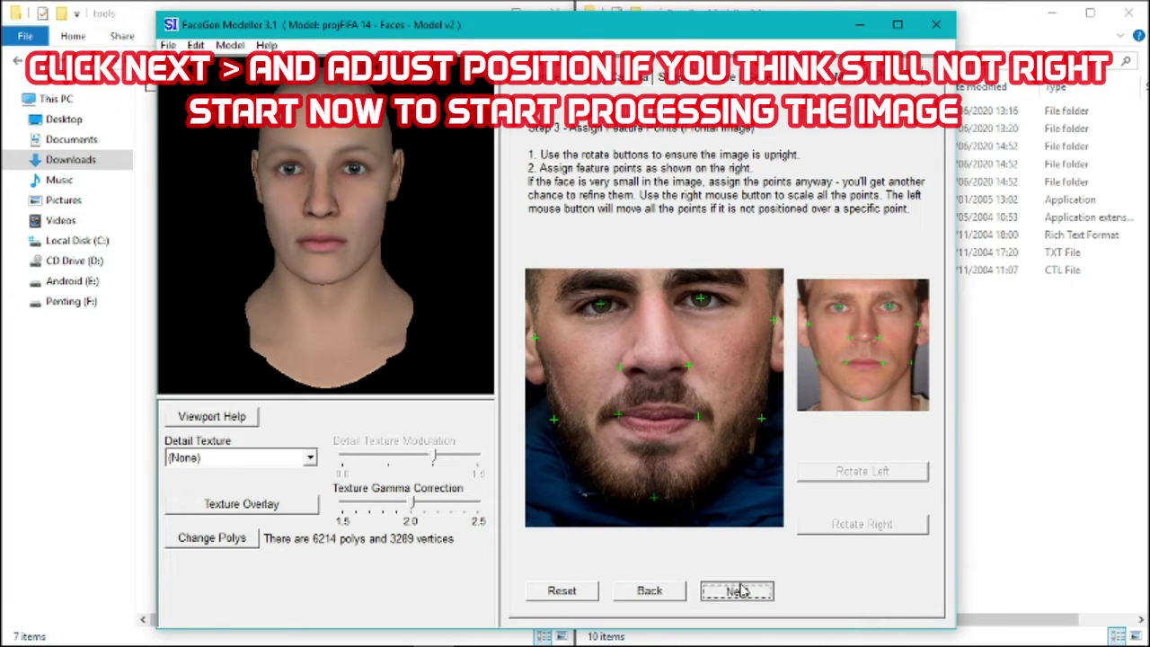
click(754, 597)
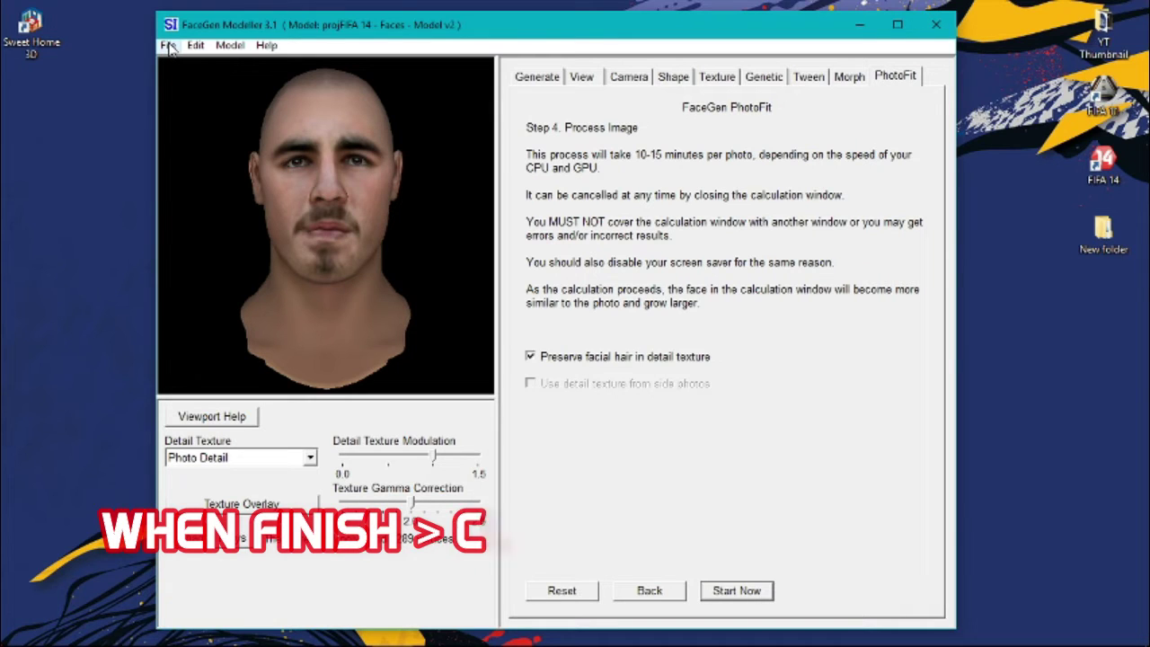
Start exporting the generated face and create a new folder inside the faces folder
click(167, 46)
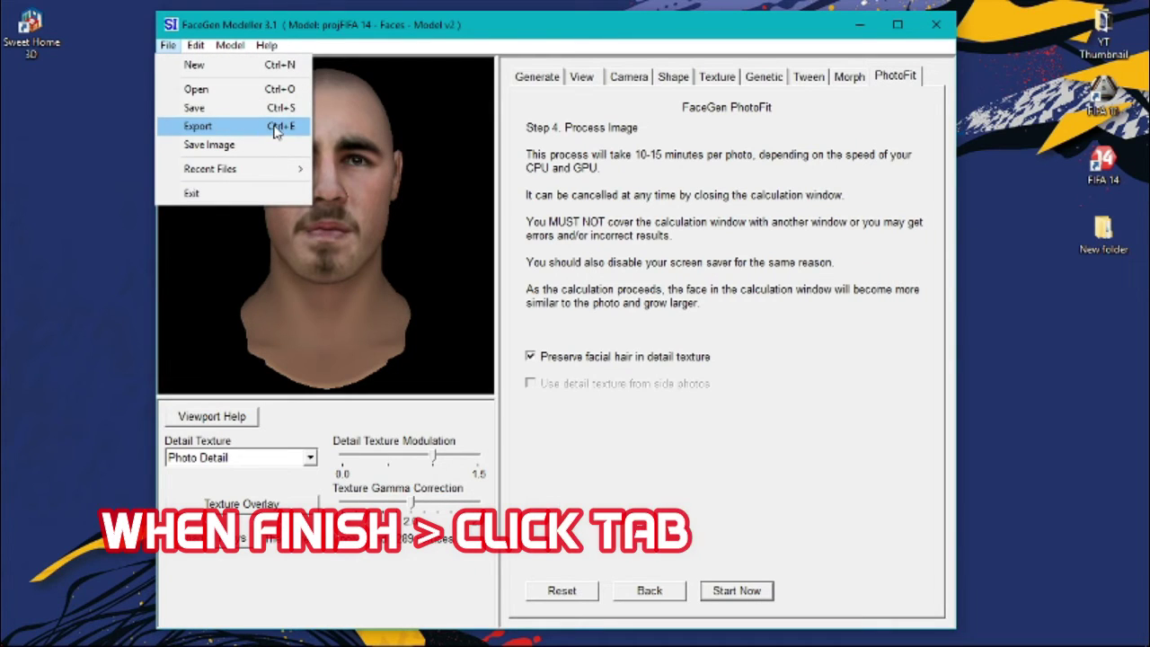
click(449, 54)
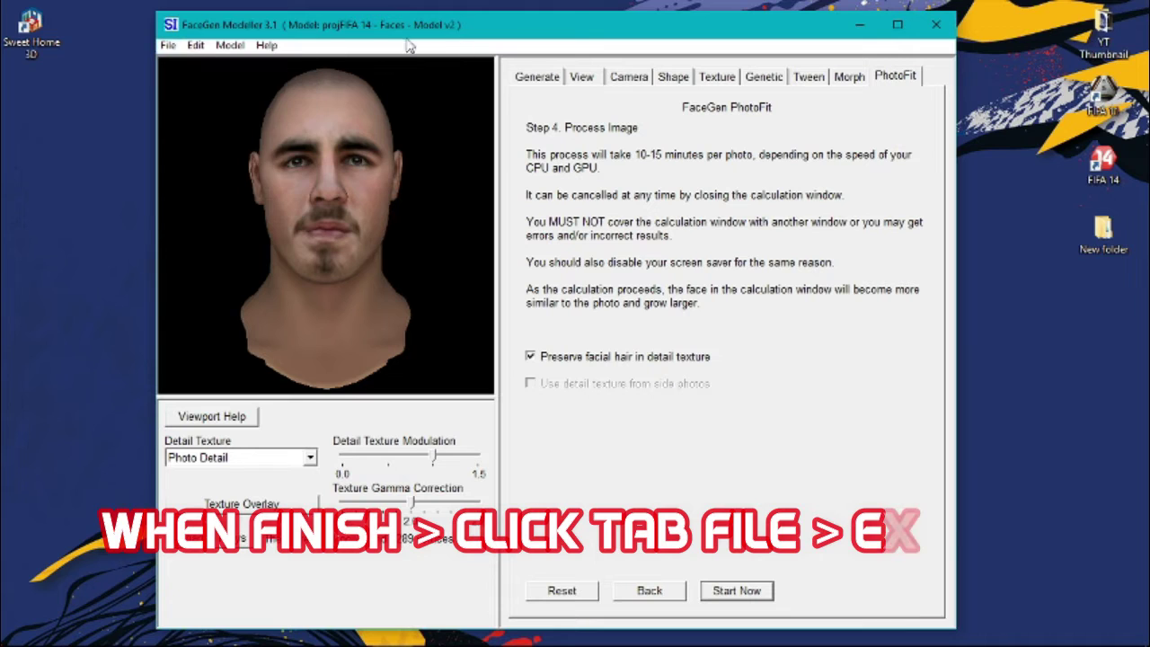
click(167, 46)
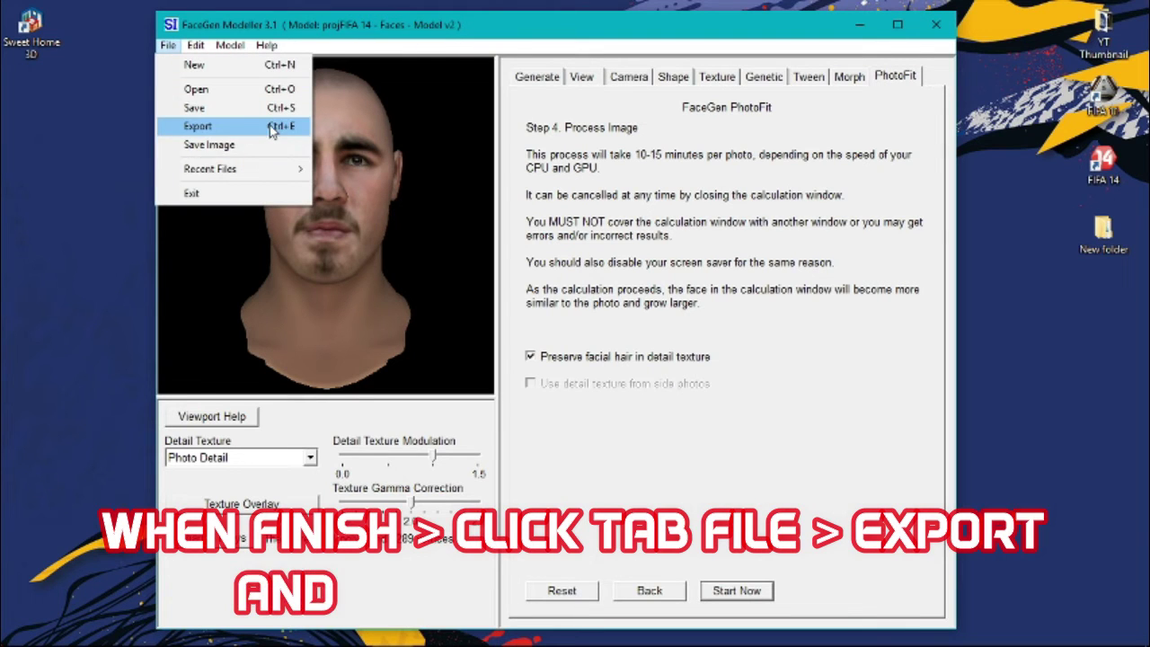
click(256, 127)
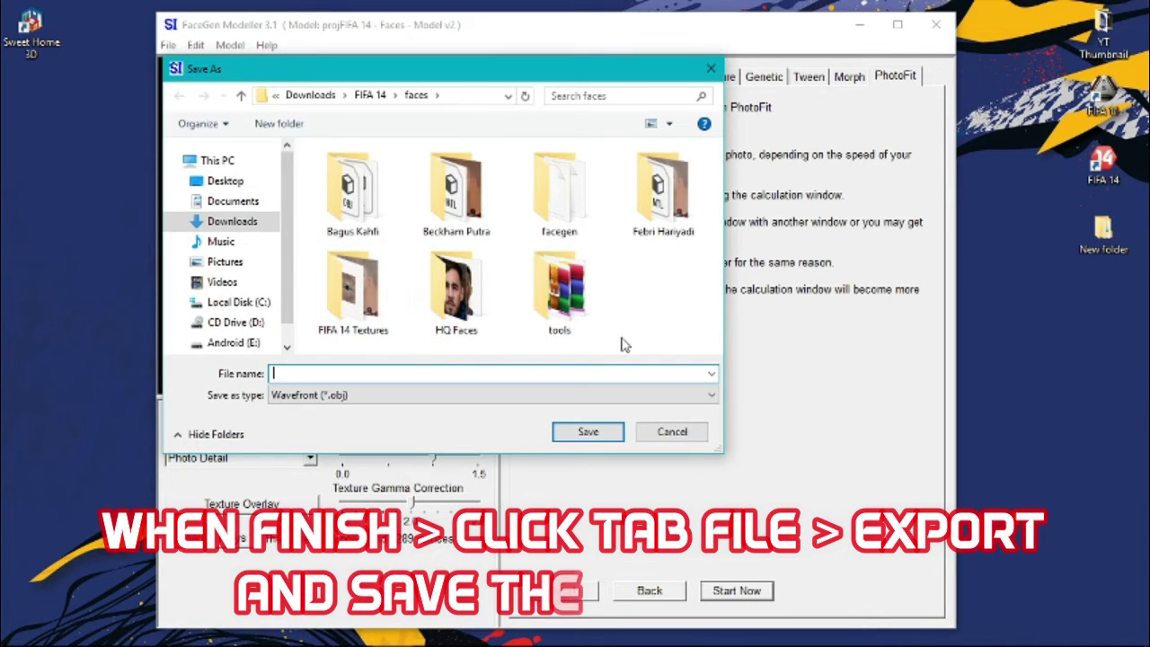
right_click(641, 314)
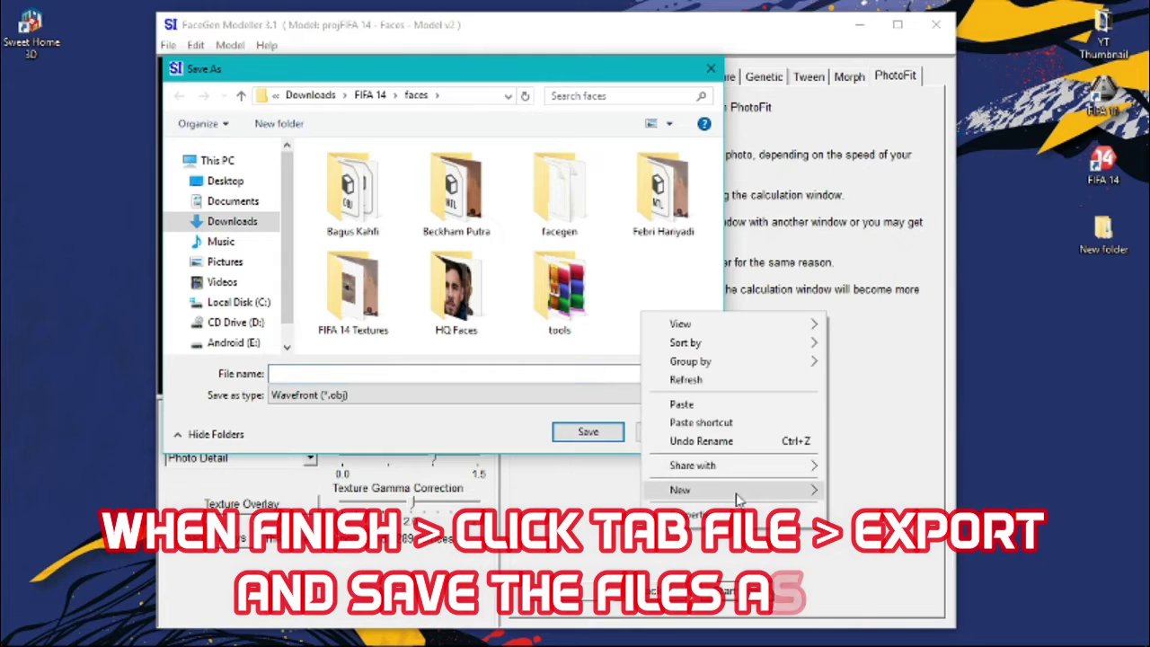
mouse_move(709, 489)
click(867, 280)
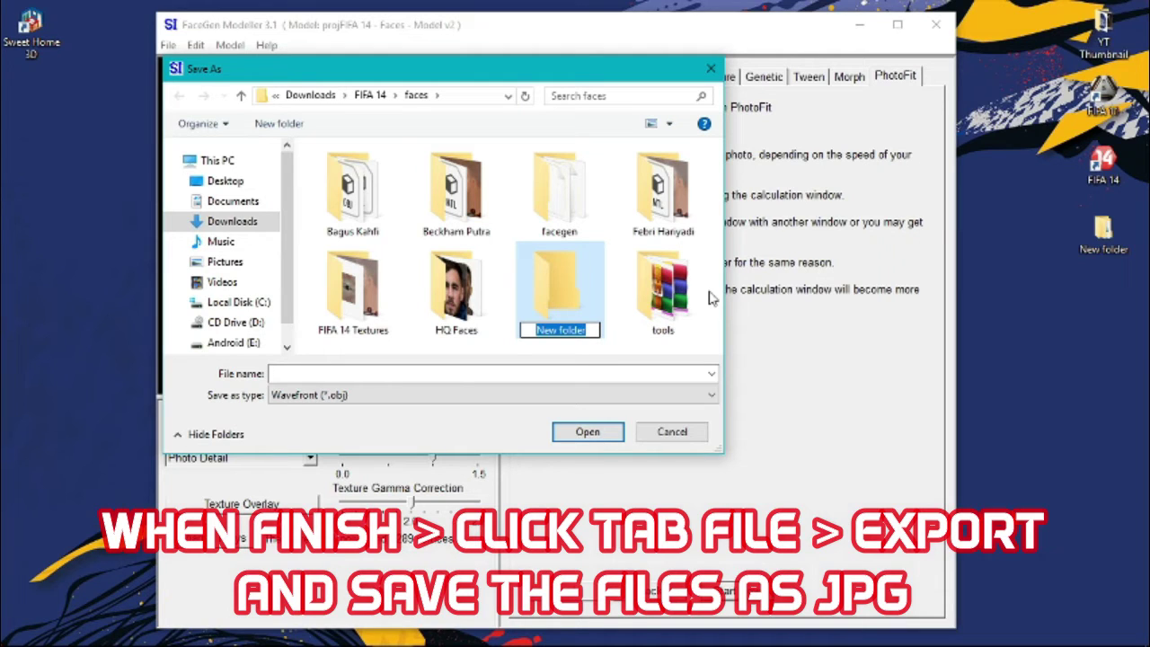
Rename the new folder inside the faces folder as Ukon
double_click(479, 301)
click(179, 96)
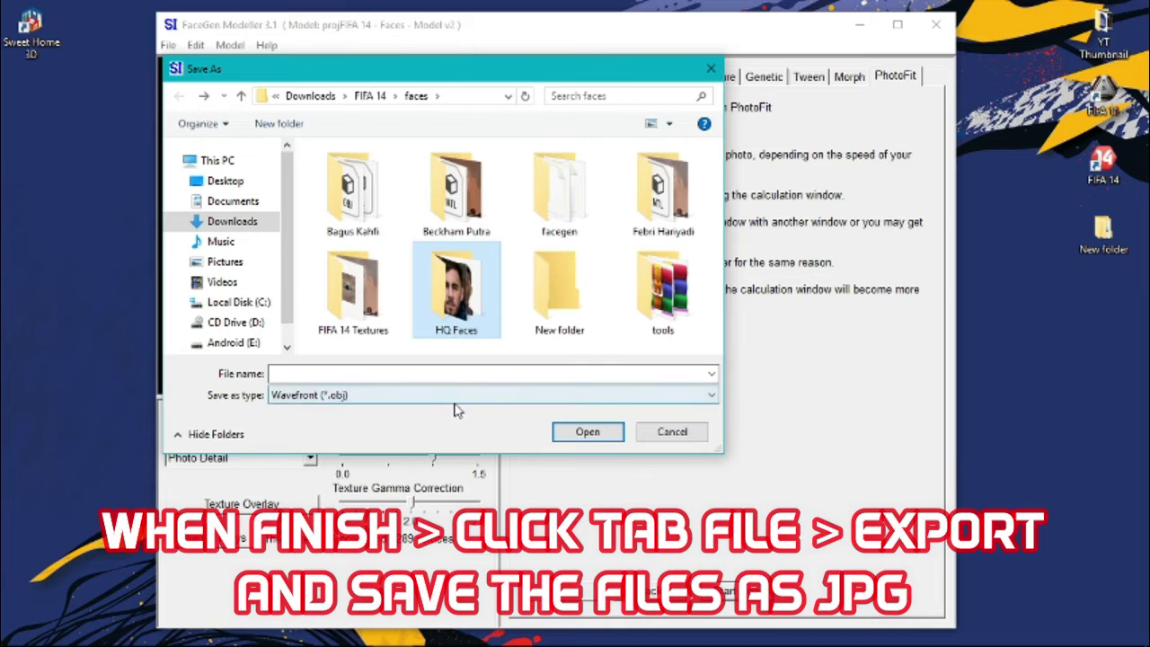
click(332, 394)
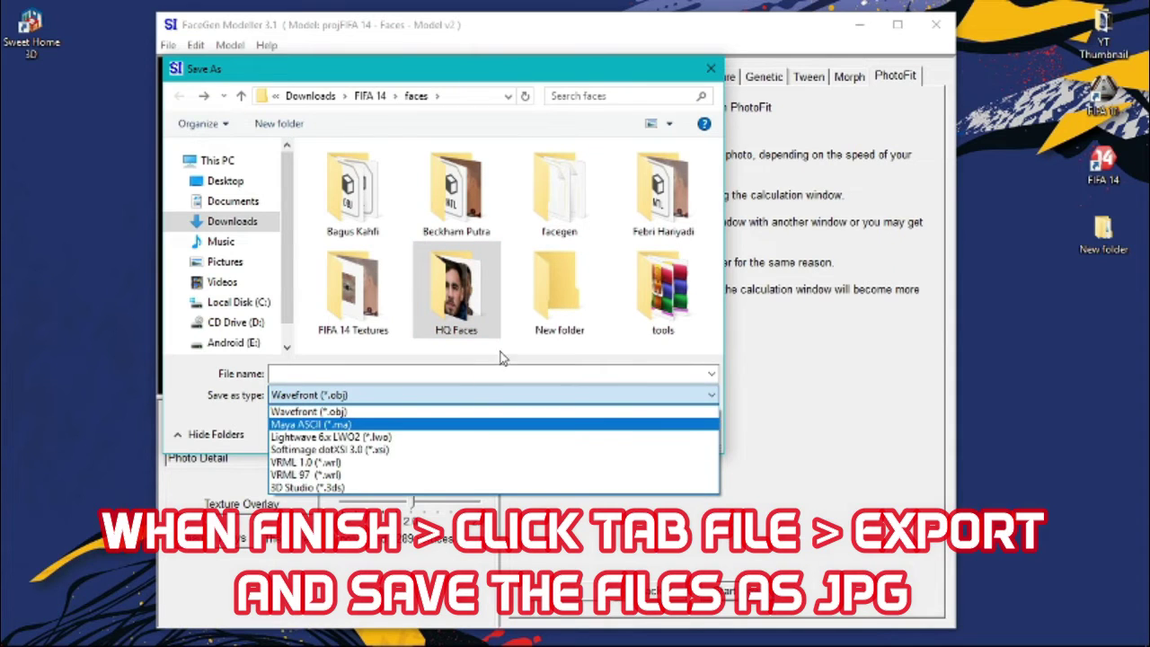
click(553, 308)
click(554, 308)
right_click(553, 308)
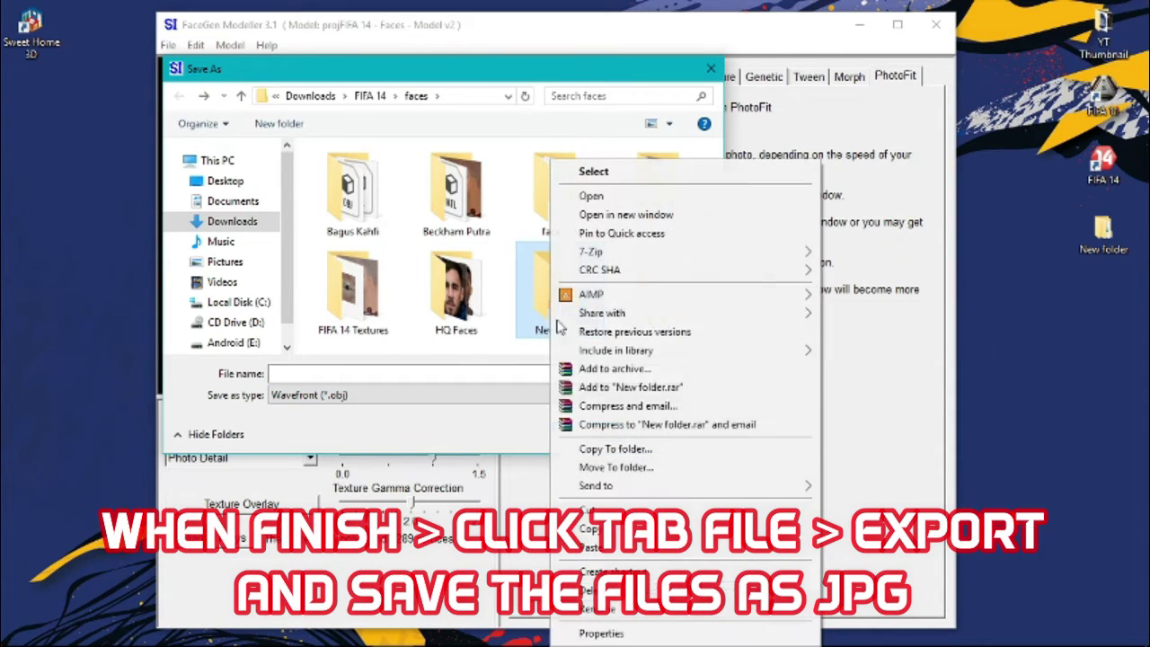
click(611, 611)
text(Ukon)
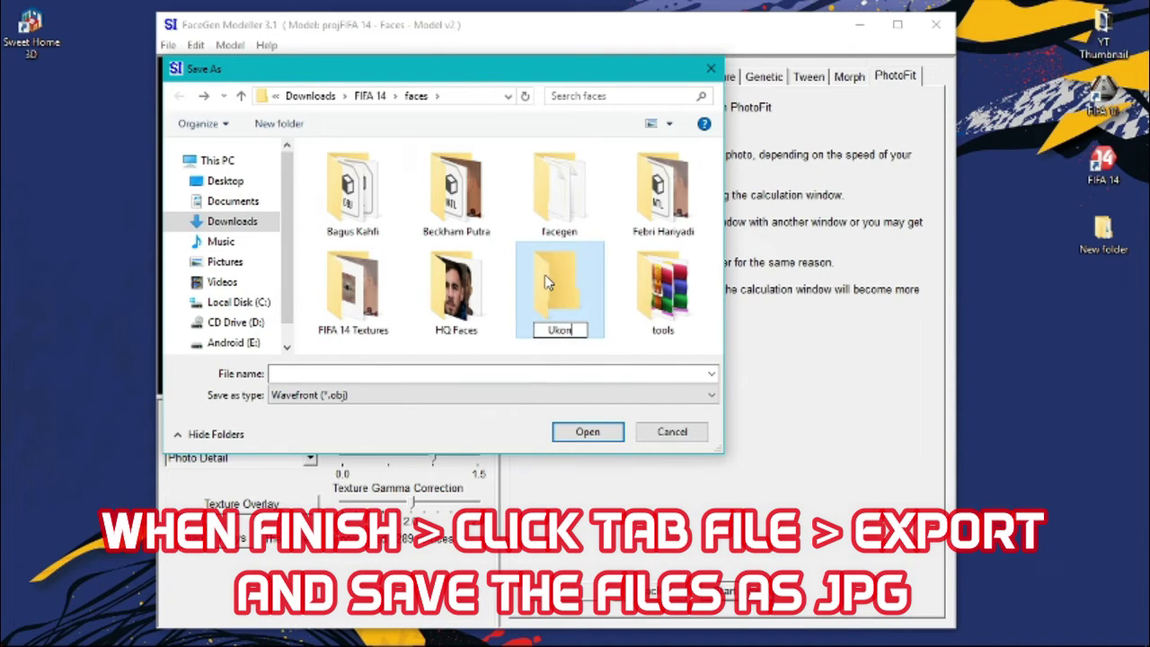
key(Return)
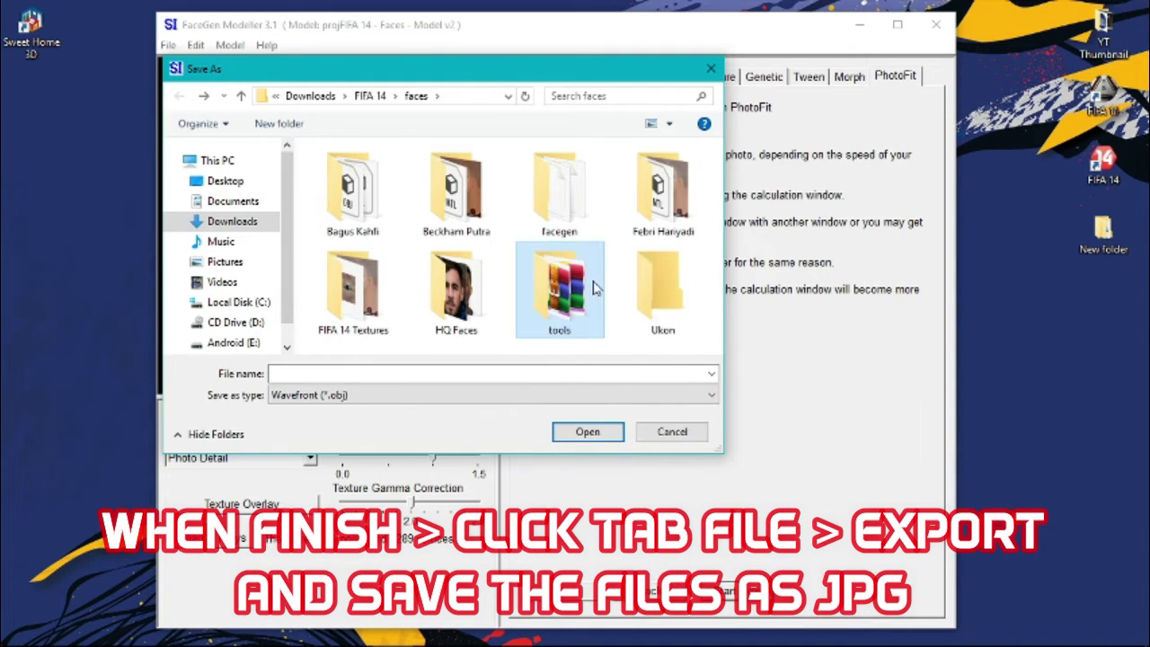
Export the face into the Ukon folder as a Wavefront OBJ named Ukon, with full-size JPEG textures
double_click(662, 288)
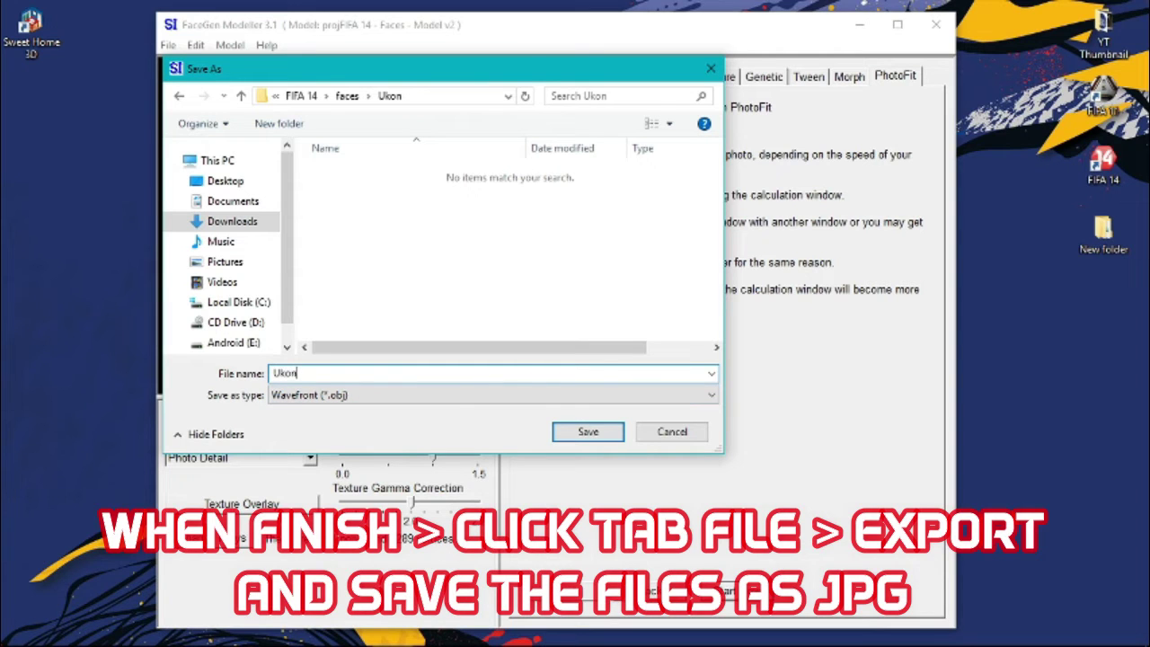
click(598, 420)
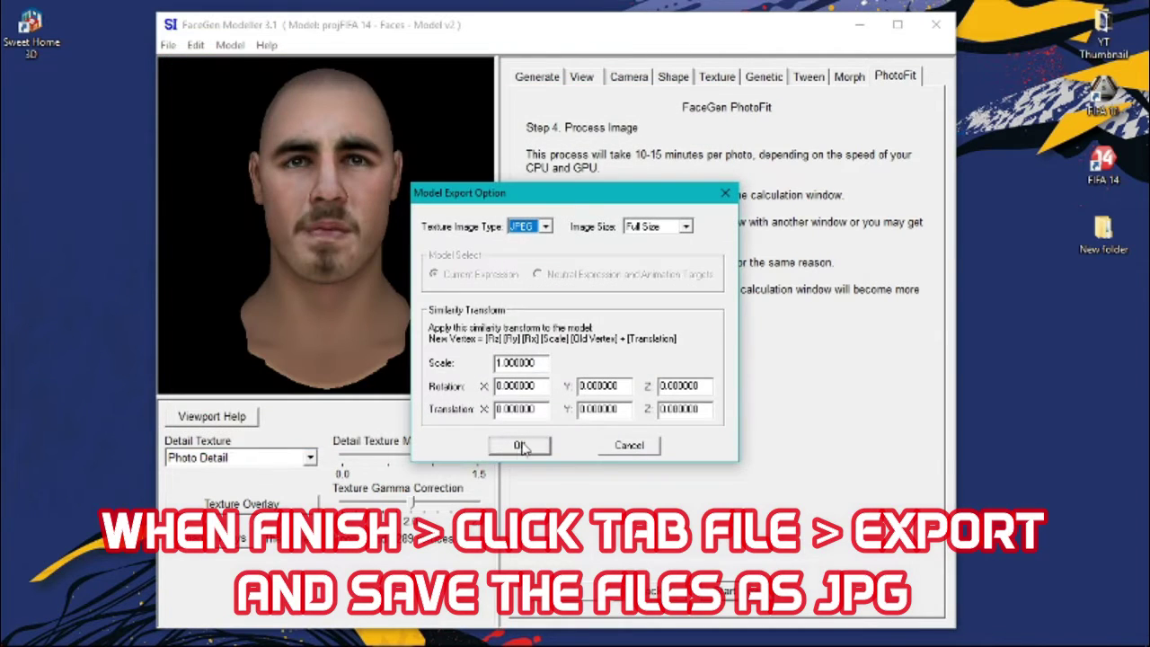
click(545, 227)
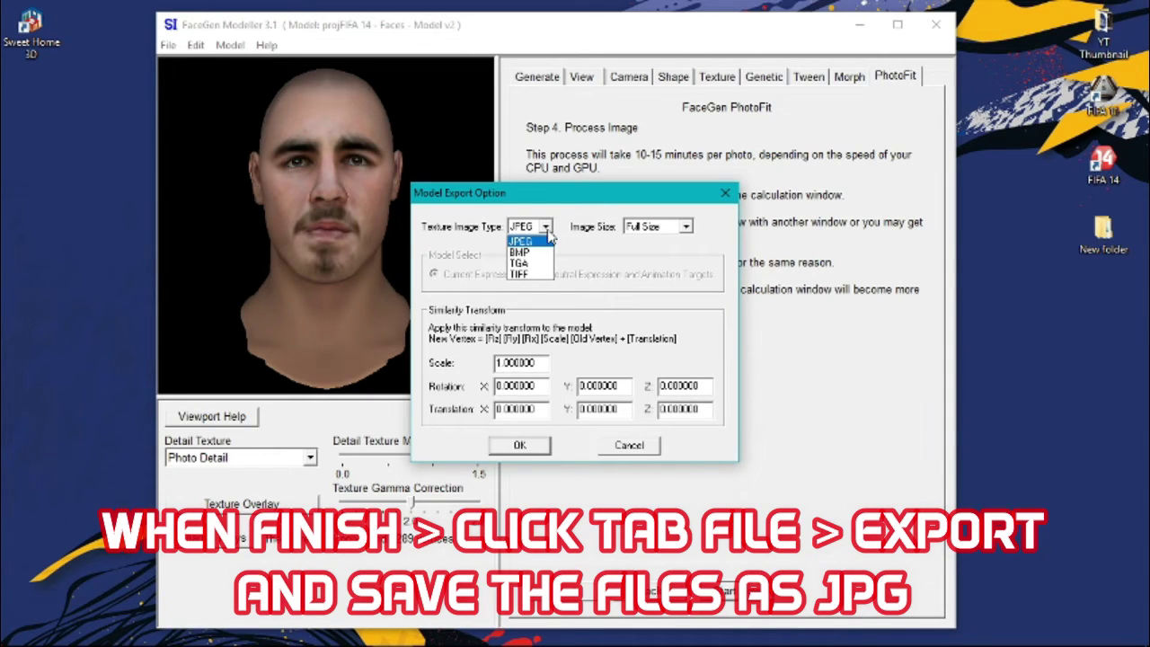
click(526, 240)
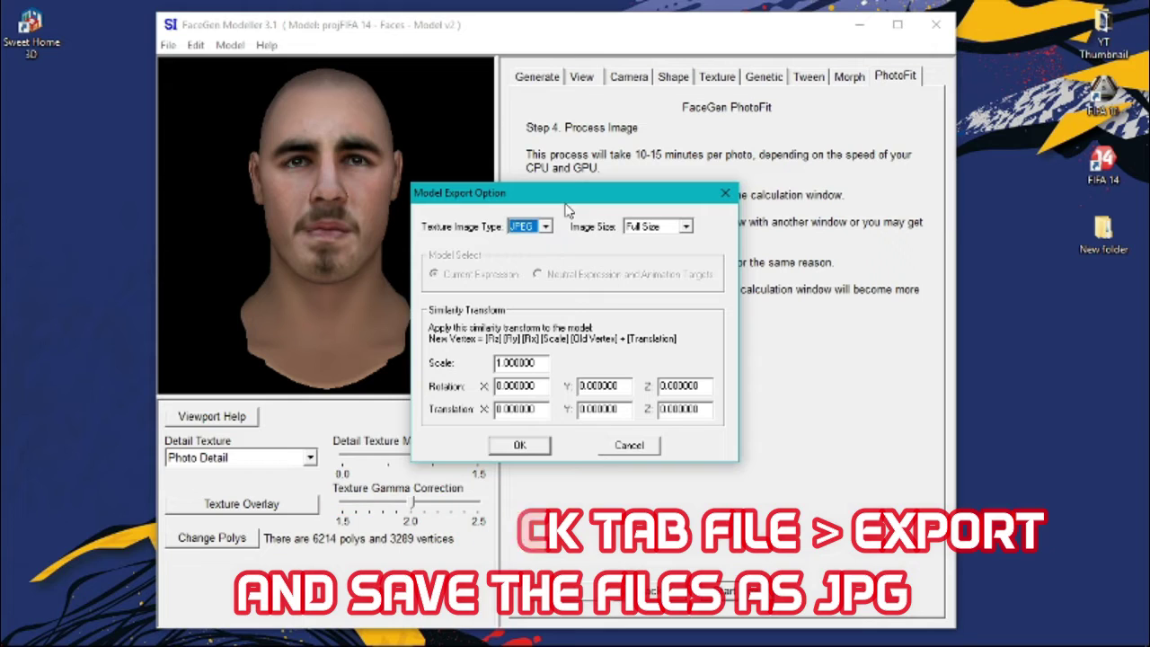
click(528, 448)
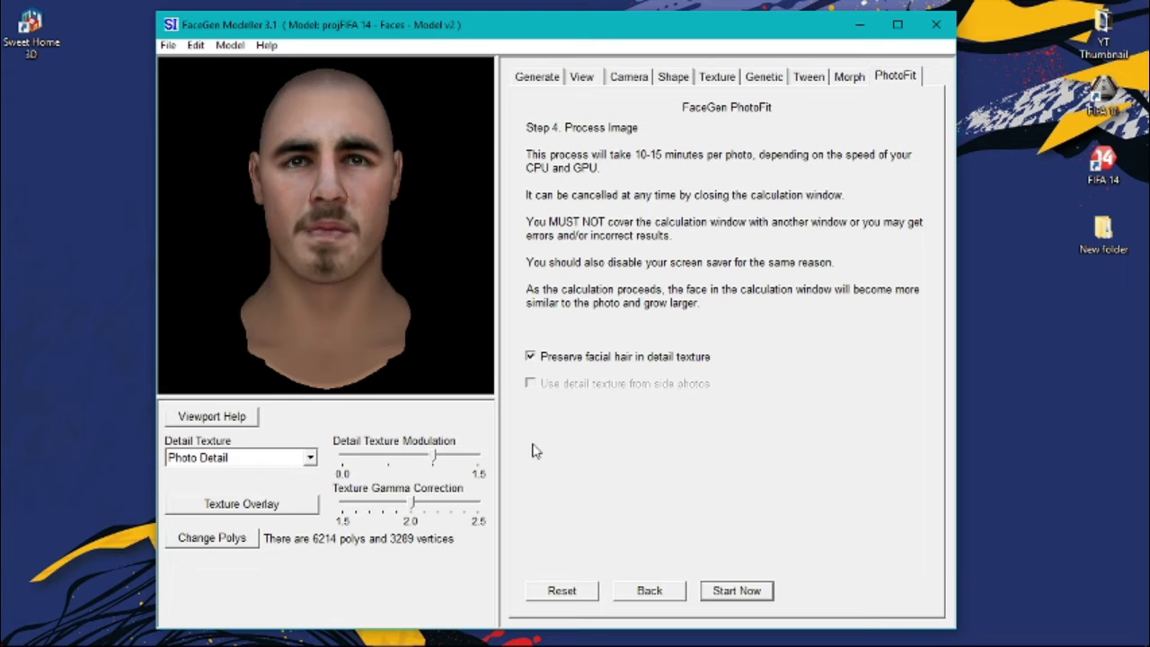
Save the face project as a FaceGen file named Ukon in the faces > Ukon folder
click(167, 45)
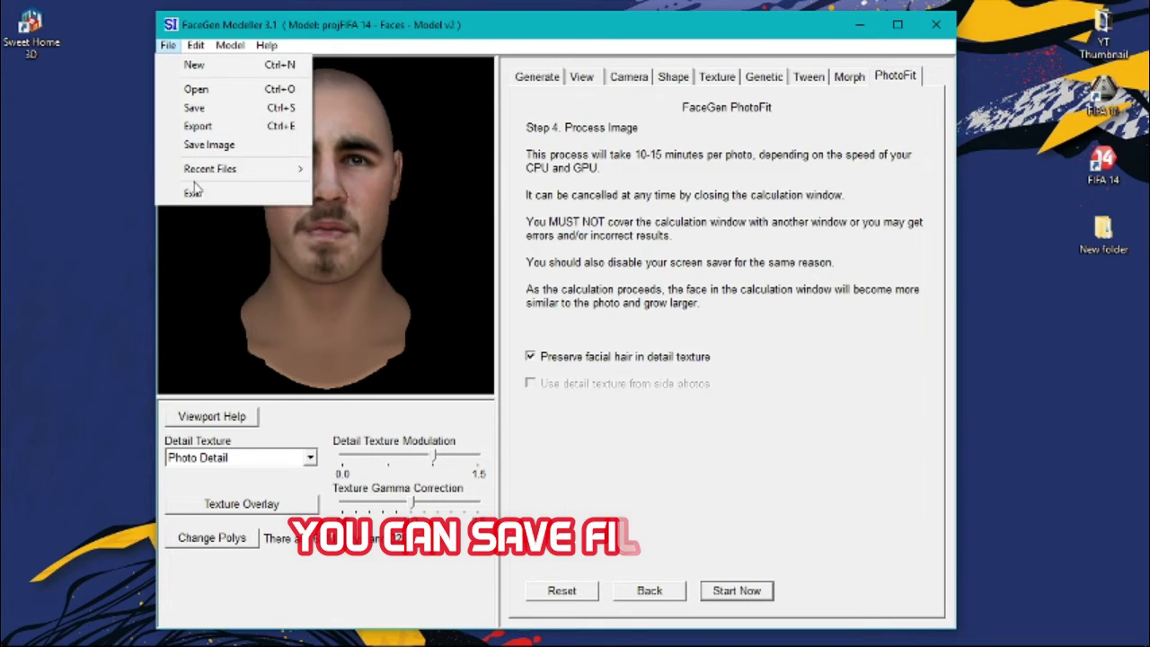
click(200, 108)
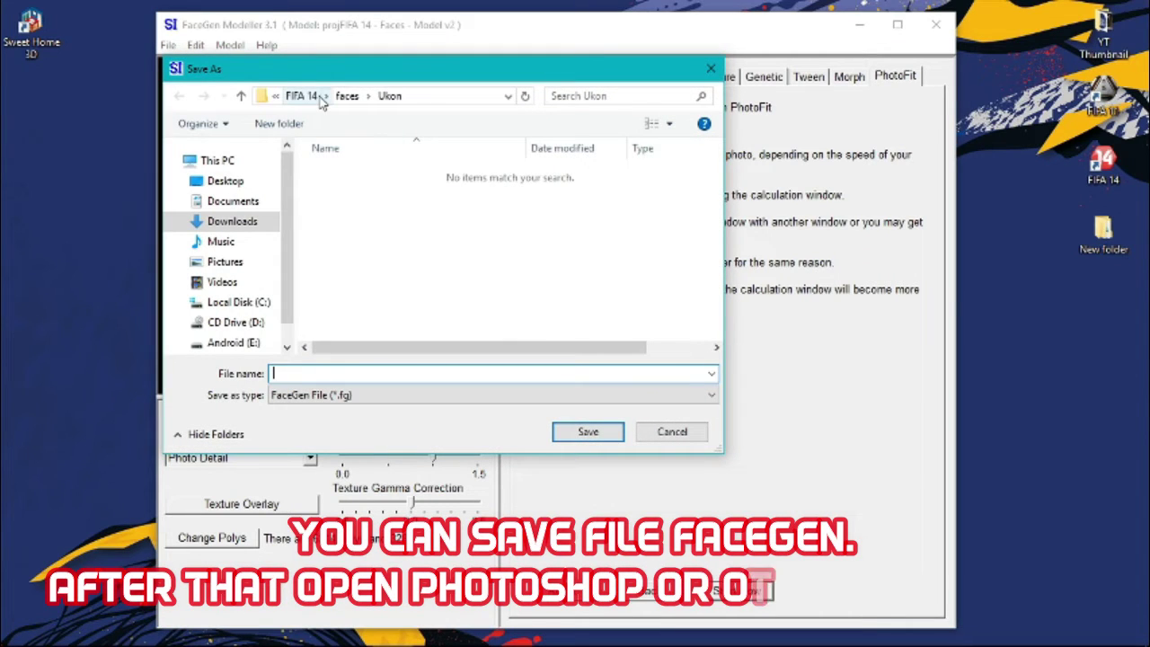
click(315, 98)
scroll(377, 199, down, 1)
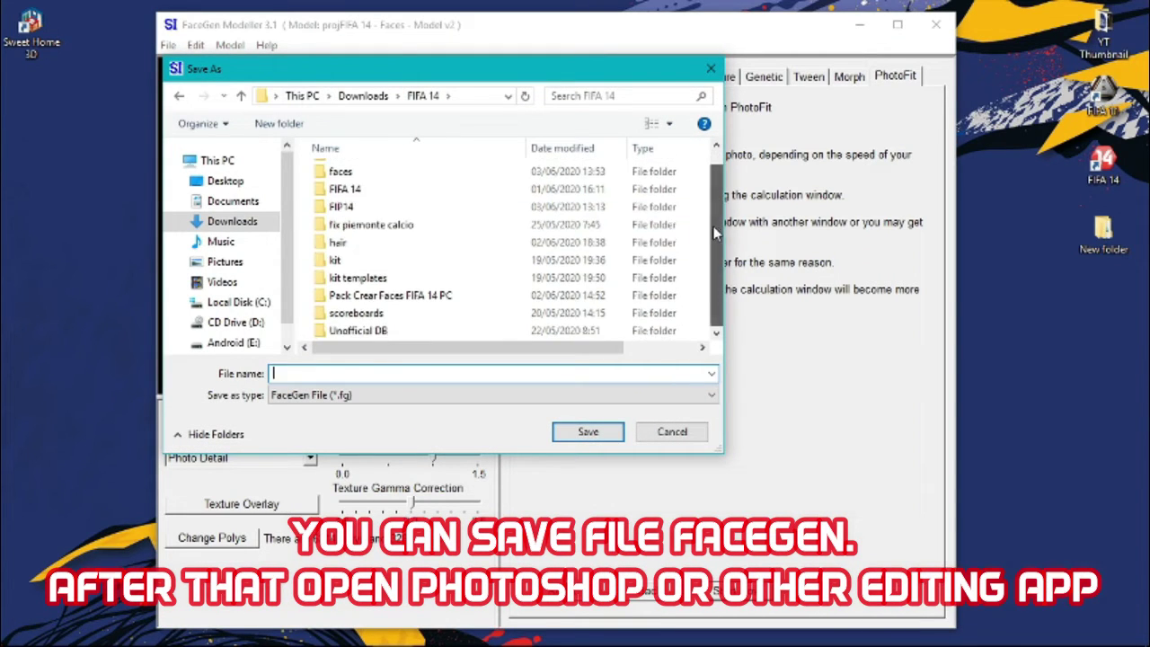
double_click(342, 171)
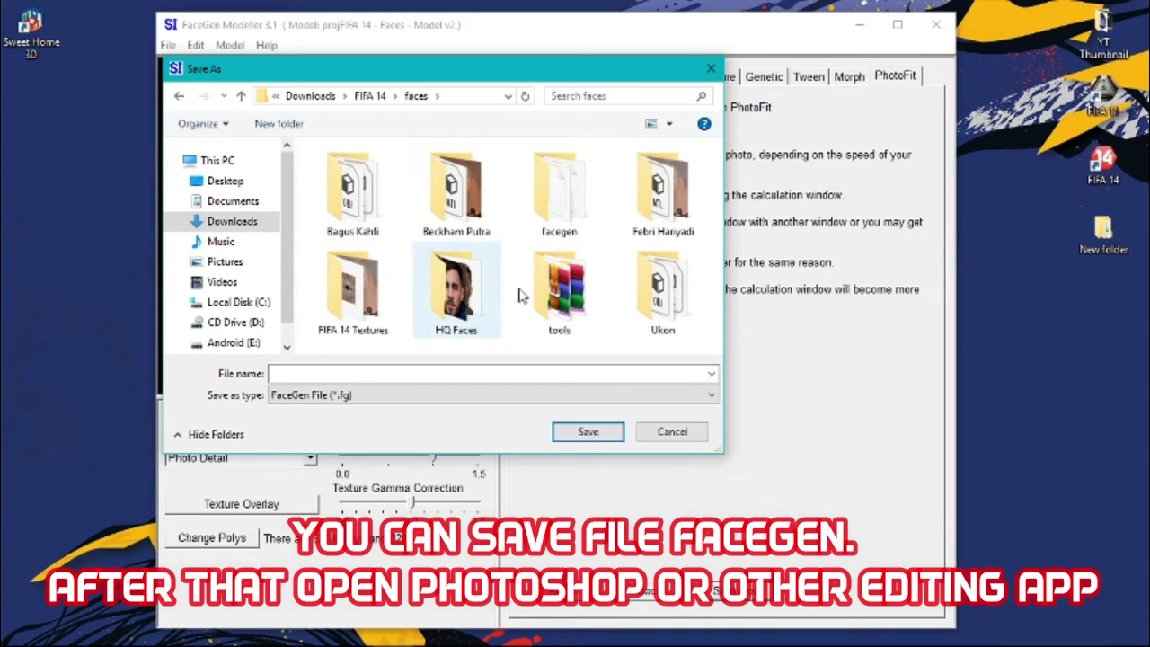
double_click(657, 296)
click(356, 371)
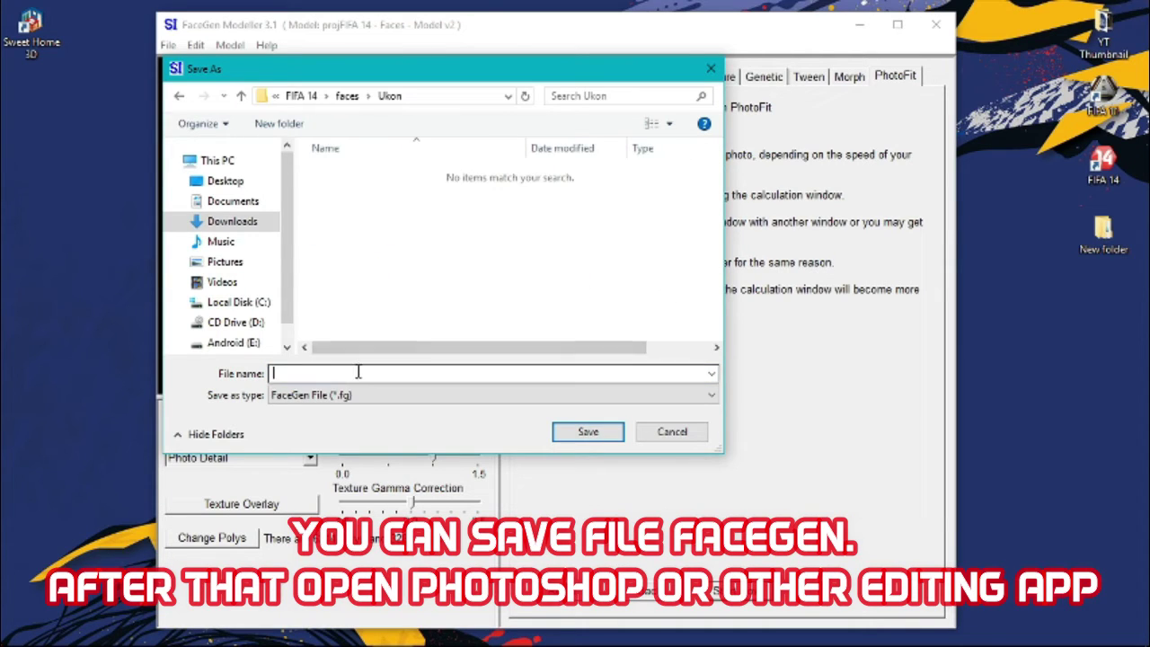
text(Ukon)
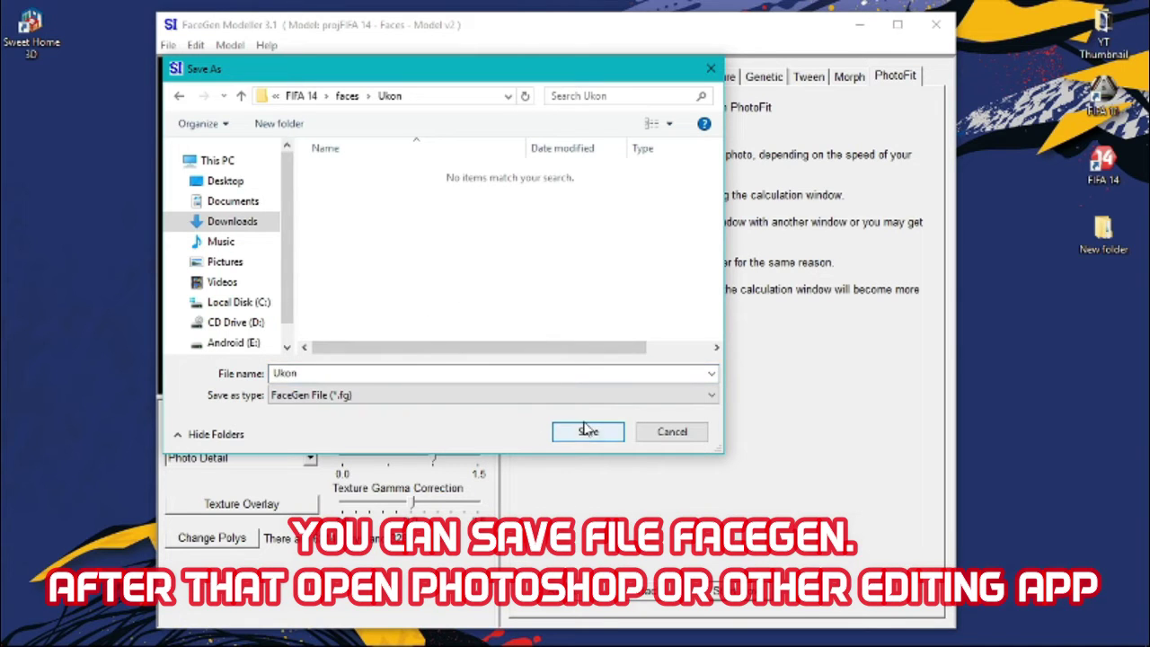
click(584, 428)
Exit FaceGen Modeller and launch Adobe Photoshop CC 2019
click(168, 45)
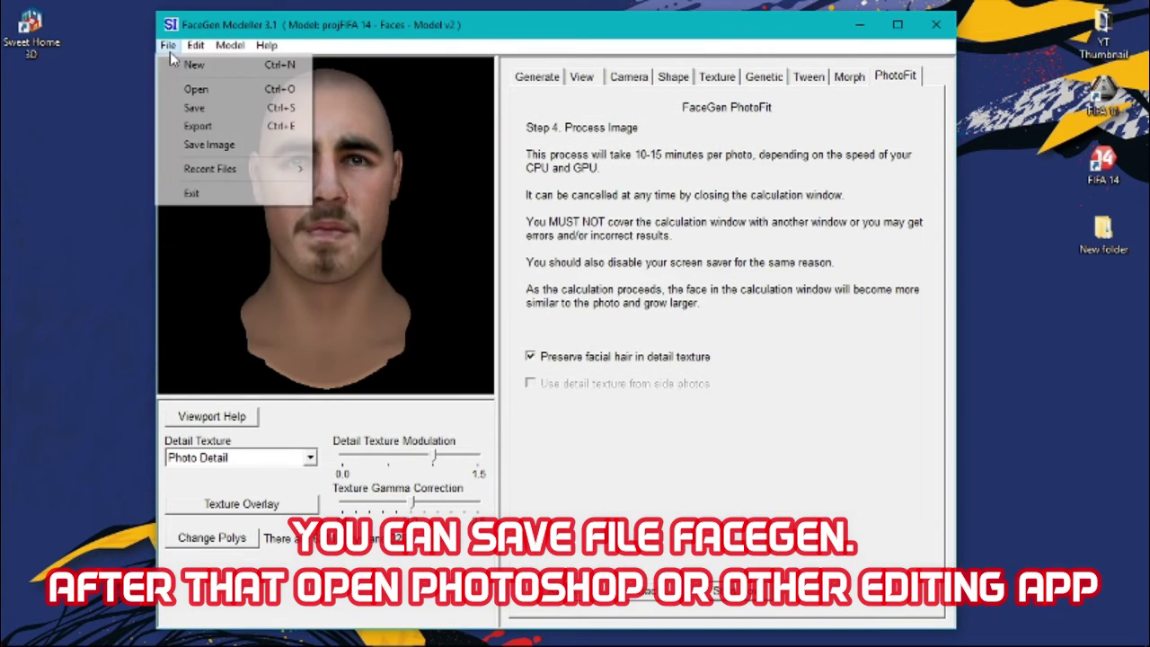
click(194, 194)
mouse_move(281, 616)
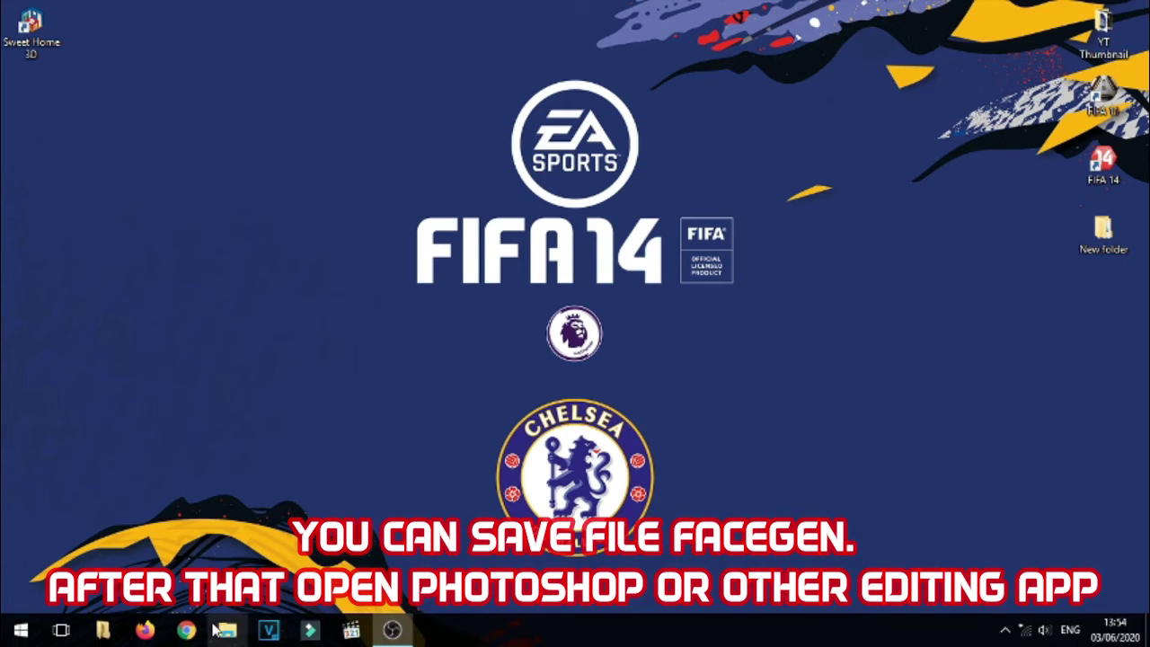
click(20, 630)
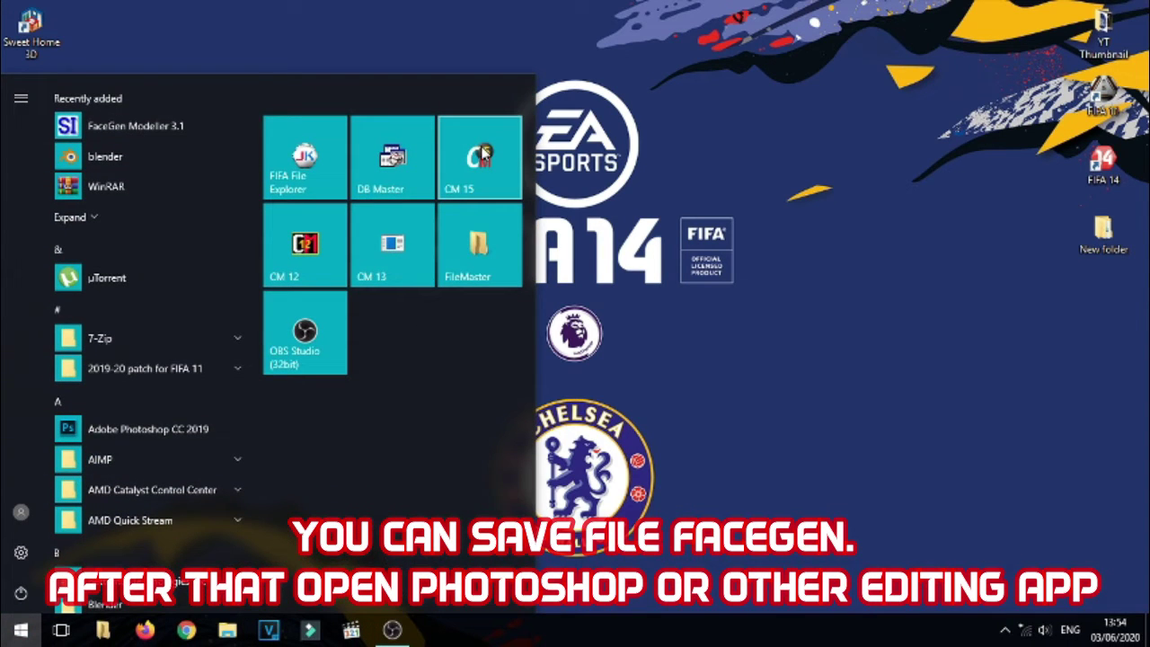
click(180, 433)
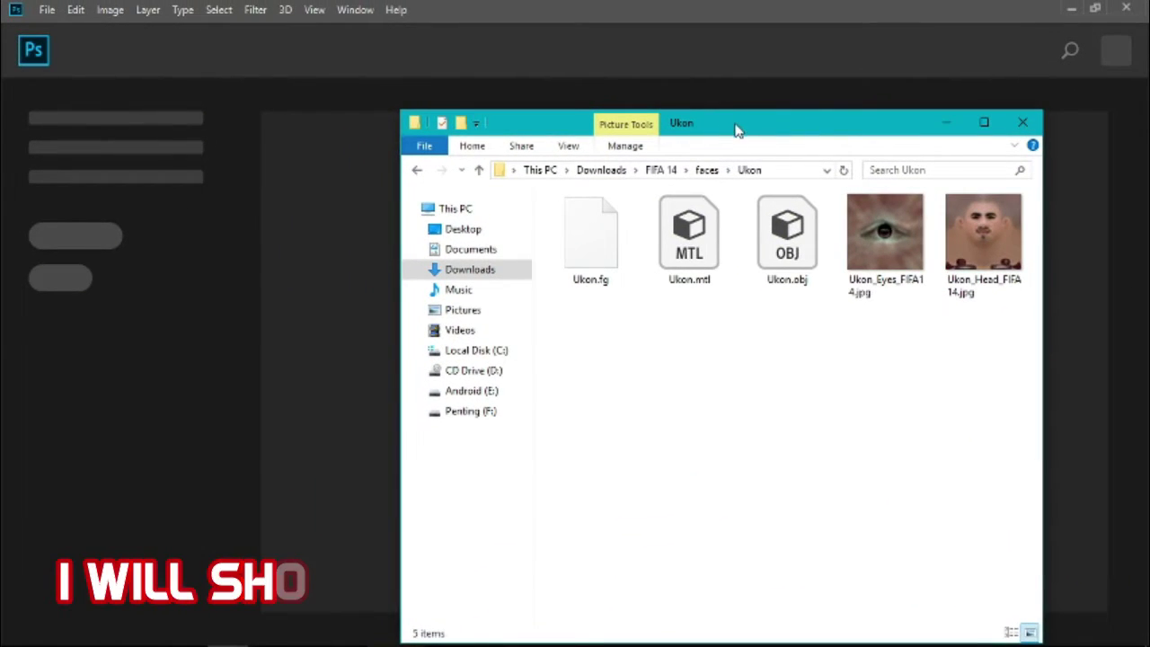
Open Ukon_Head_FIFA14.jpg from the Ukon folder in Photoshop and move the folder window out of the way
drag(731, 117, 812, 136)
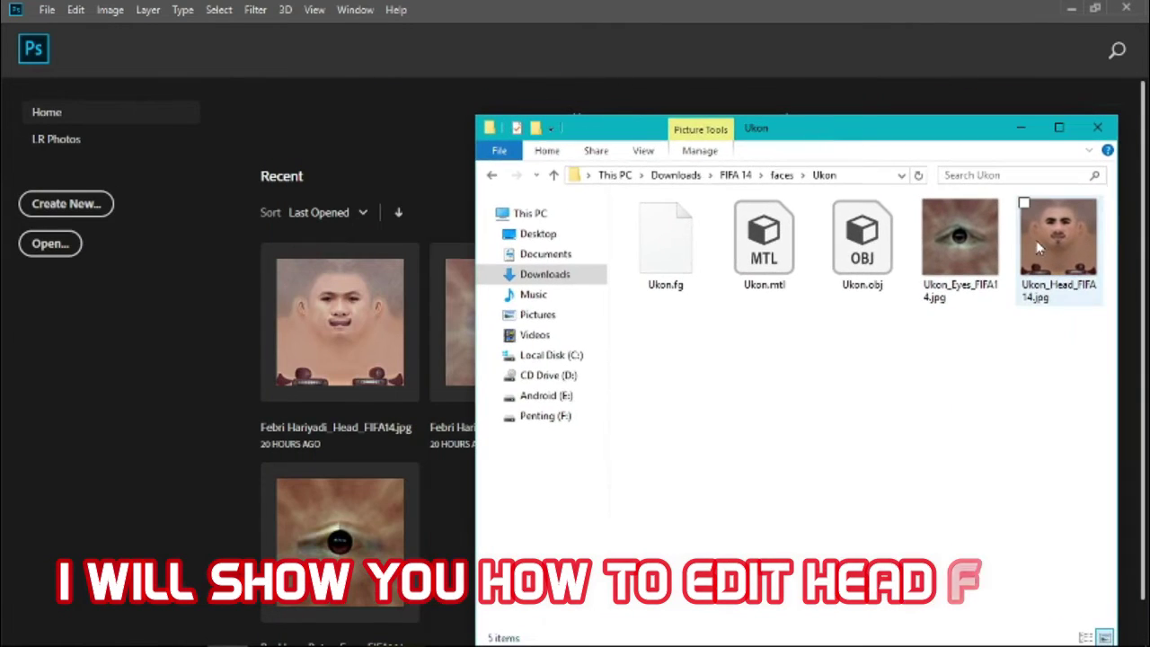
drag(1058, 236, 406, 224)
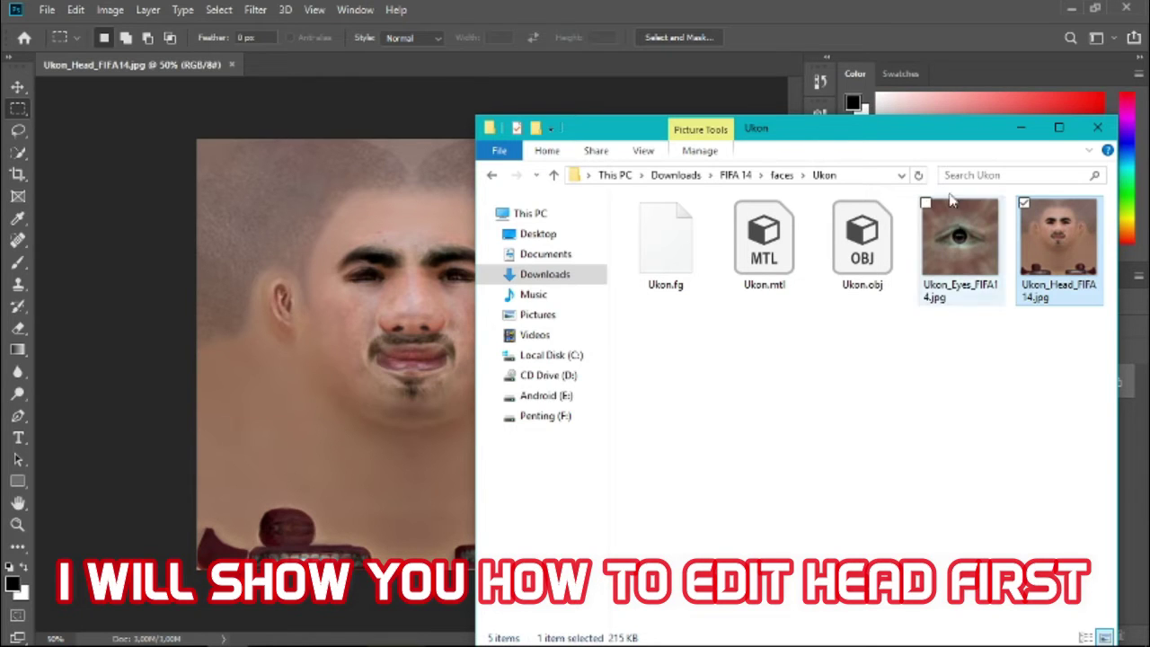
click(1019, 129)
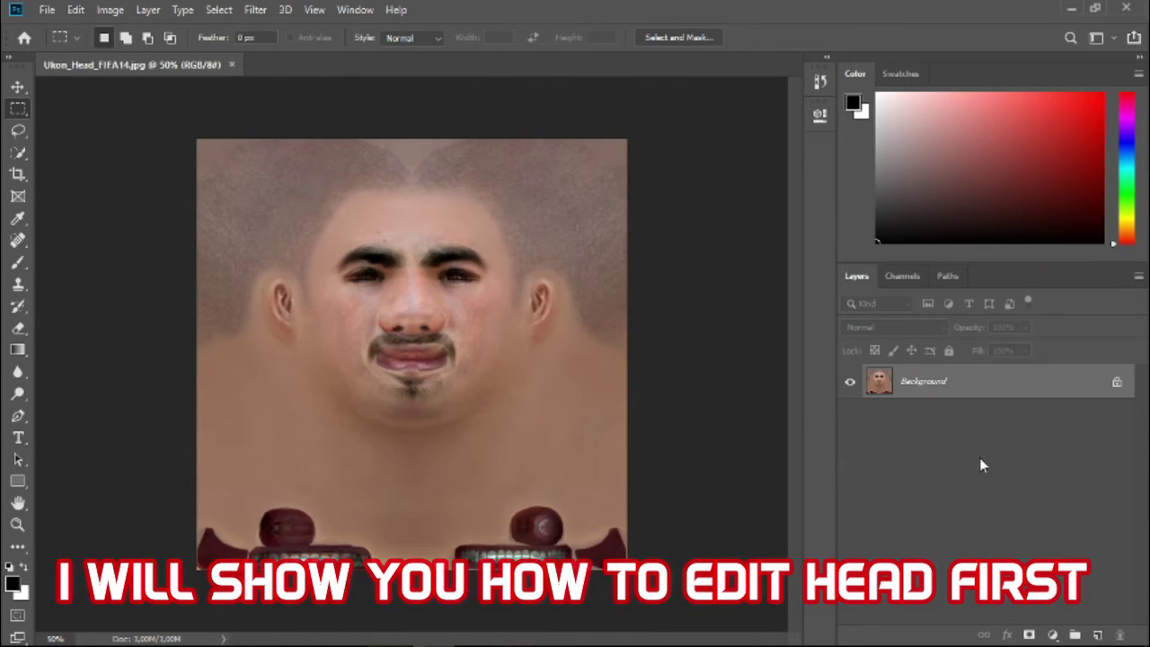
Duplicate the Background layer of the head texture as Background copy and hide the original layer
click(18, 524)
click(422, 320)
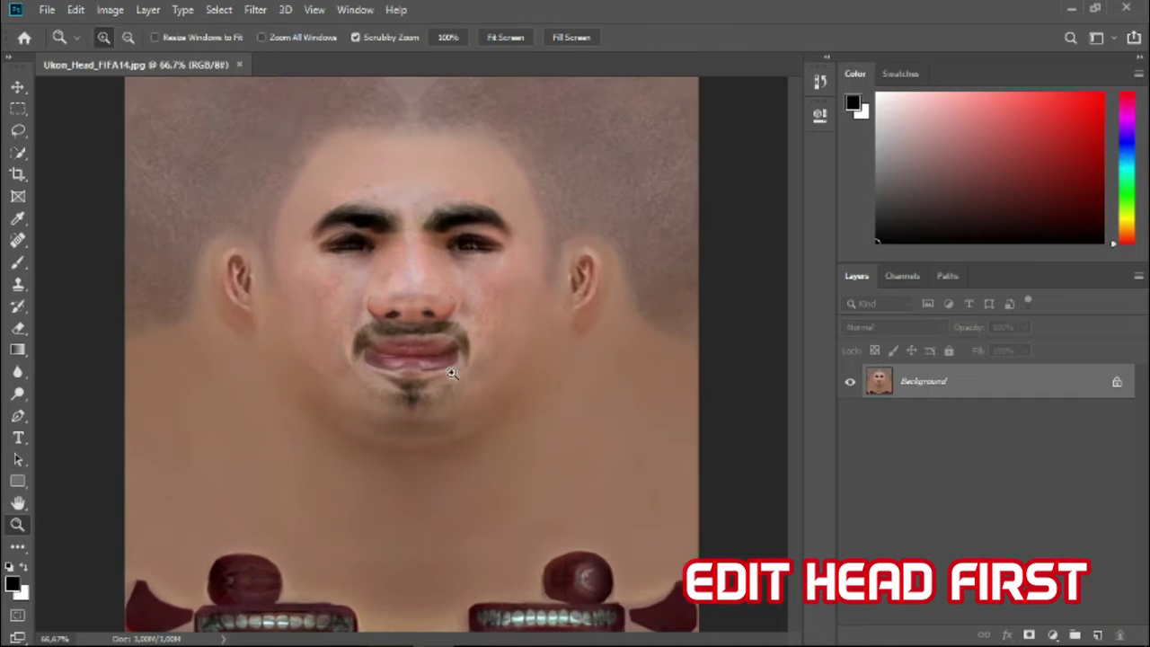
right_click(959, 392)
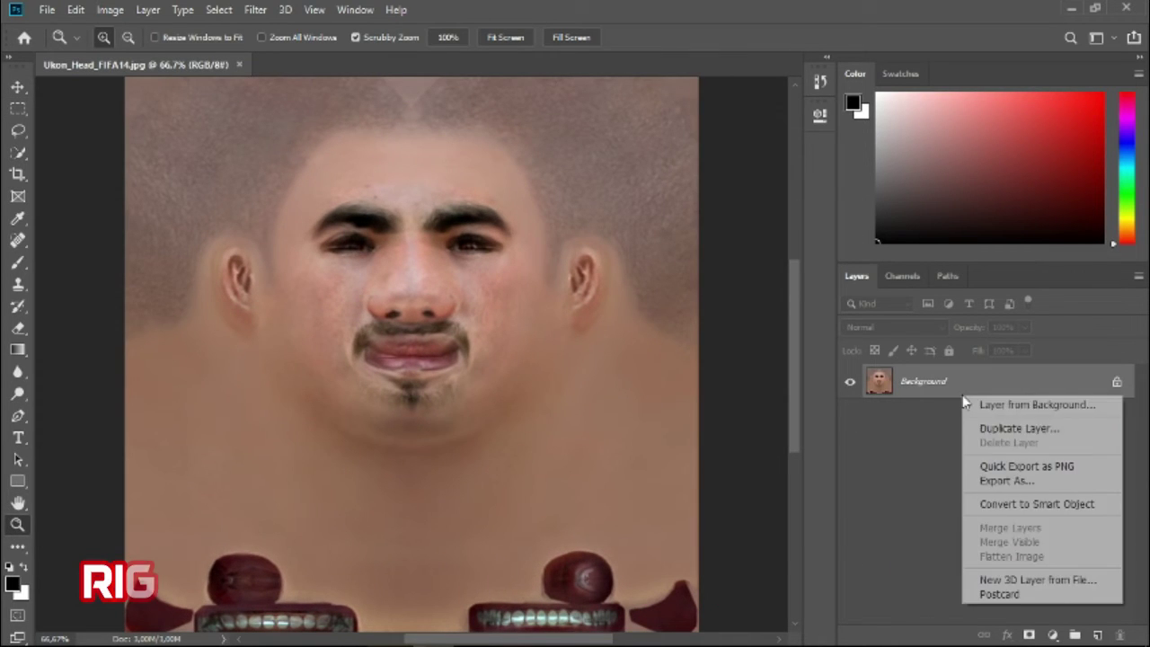
click(1033, 434)
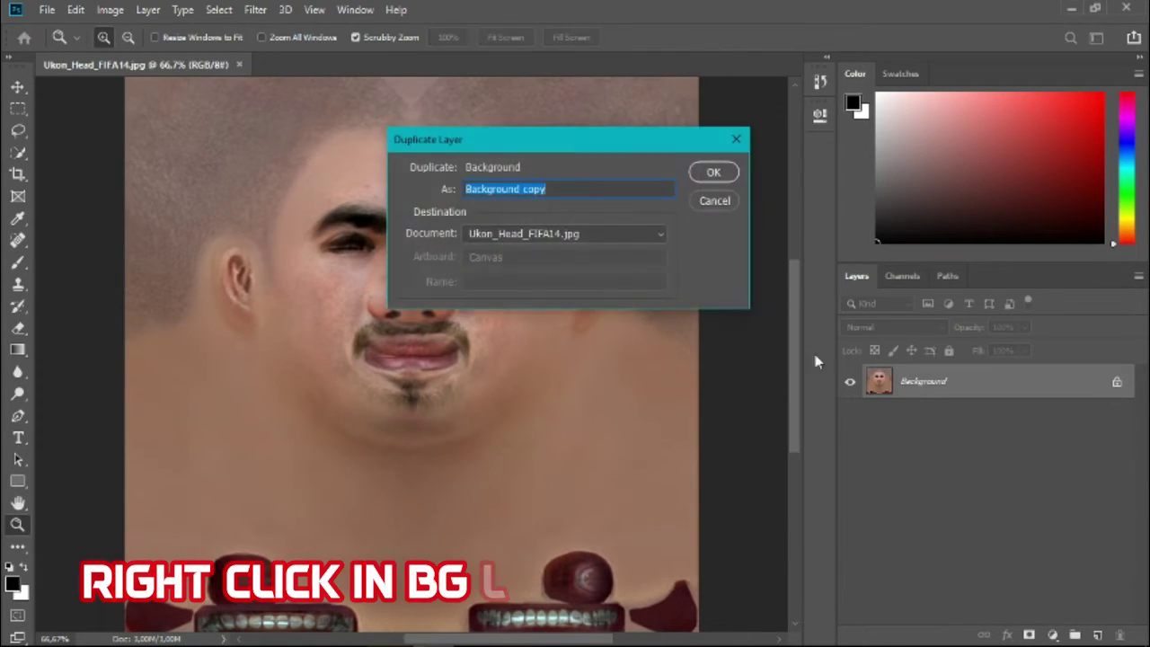
click(697, 176)
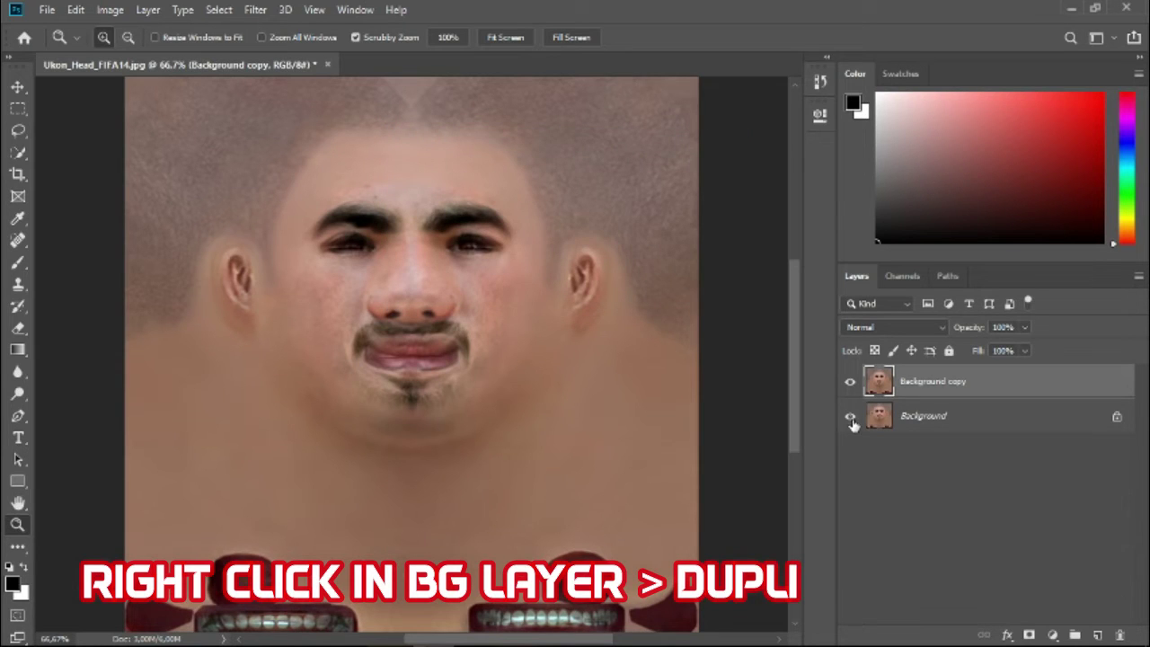
click(849, 416)
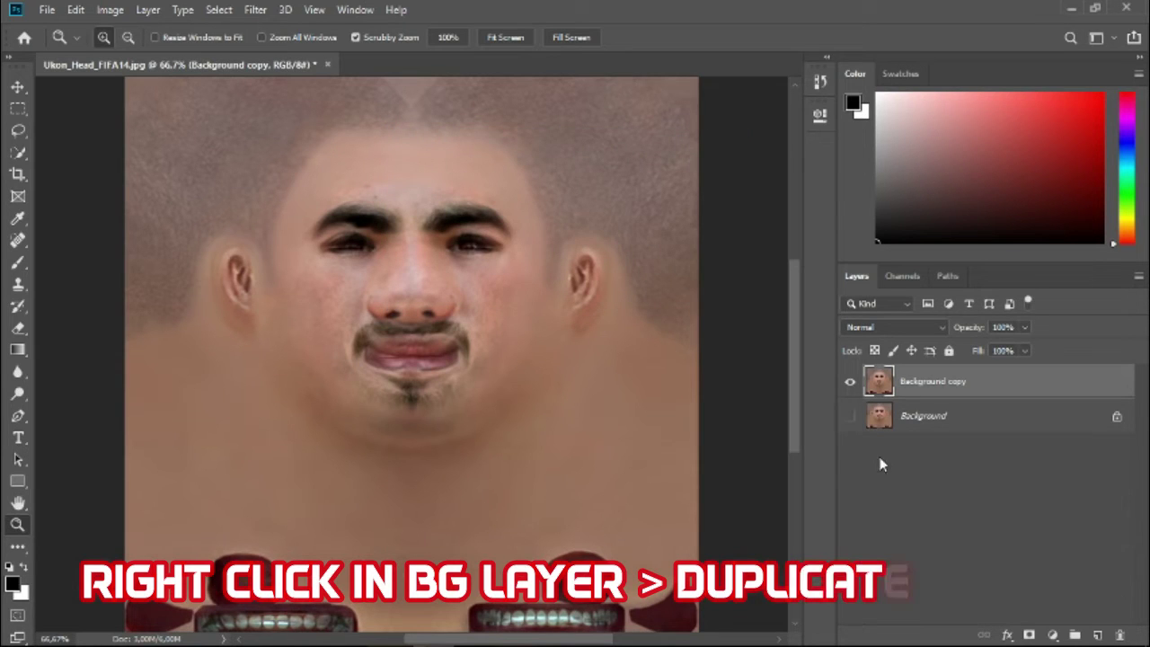
Sample the skin colour from the upper forehead with the Eyedropper as the foreground colour
click(17, 87)
click(17, 217)
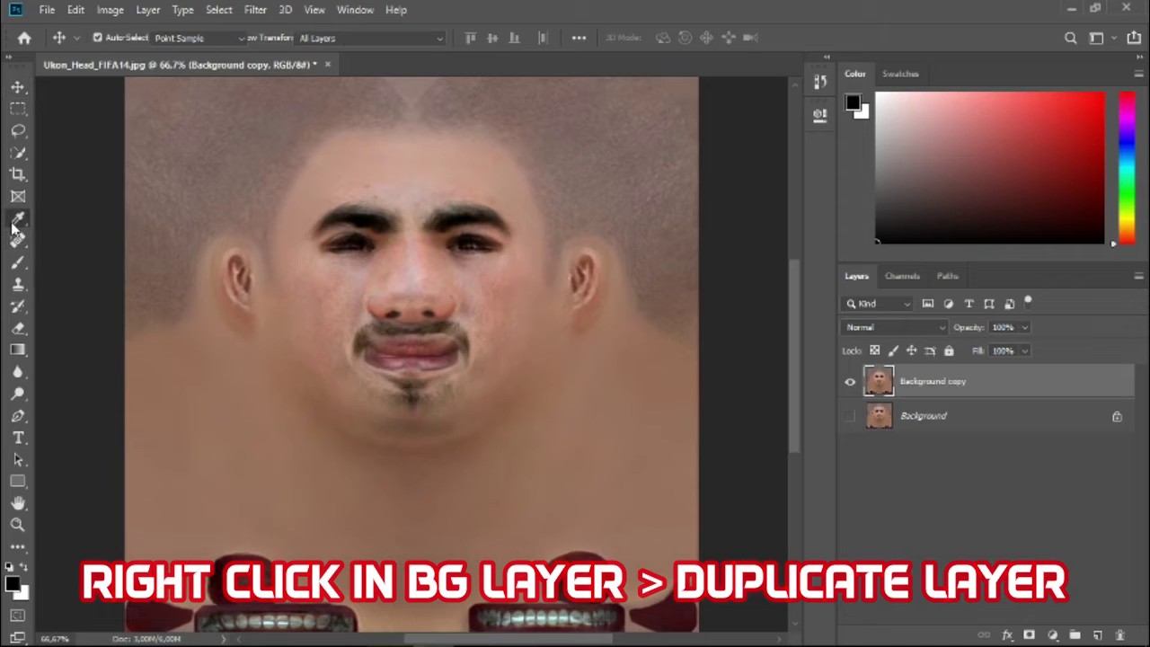
click(431, 156)
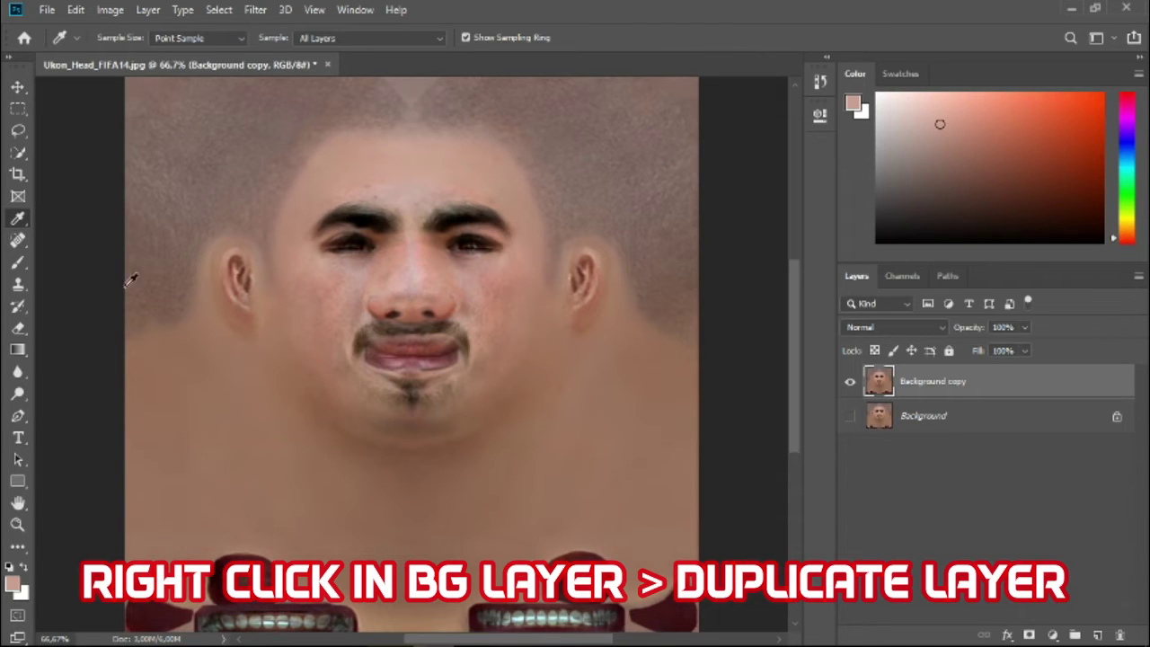
Choose the Clone Stamp tool and set its soft brush to 50 px for retouching the Background copy layer
click(18, 284)
click(49, 285)
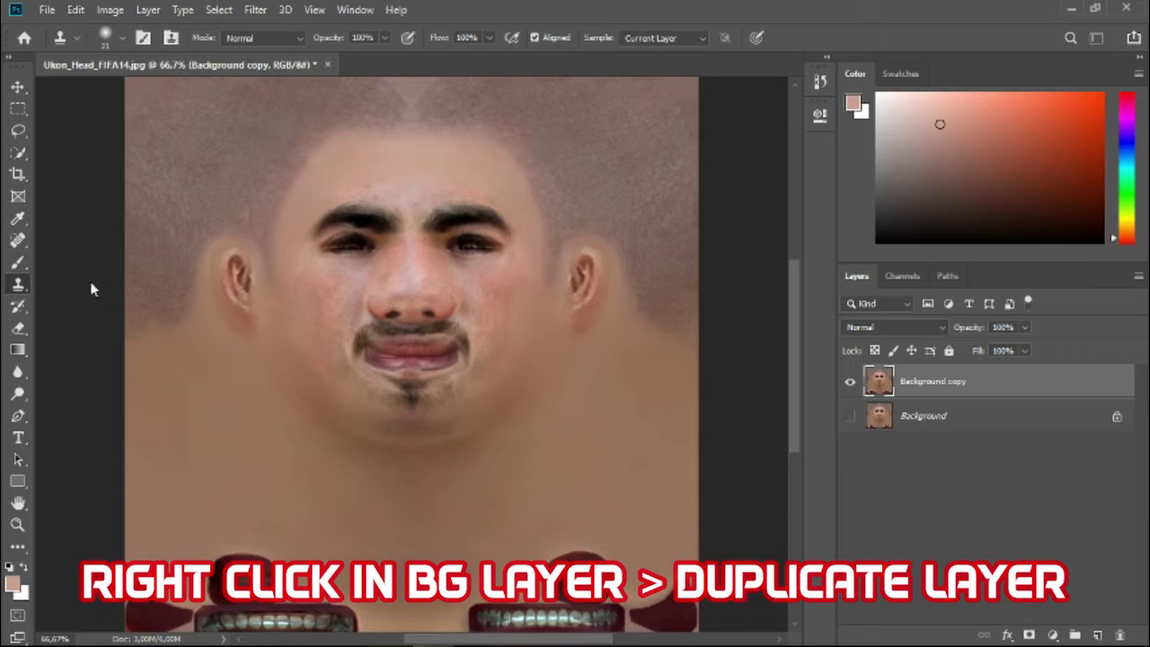
drag(795, 319, 797, 271)
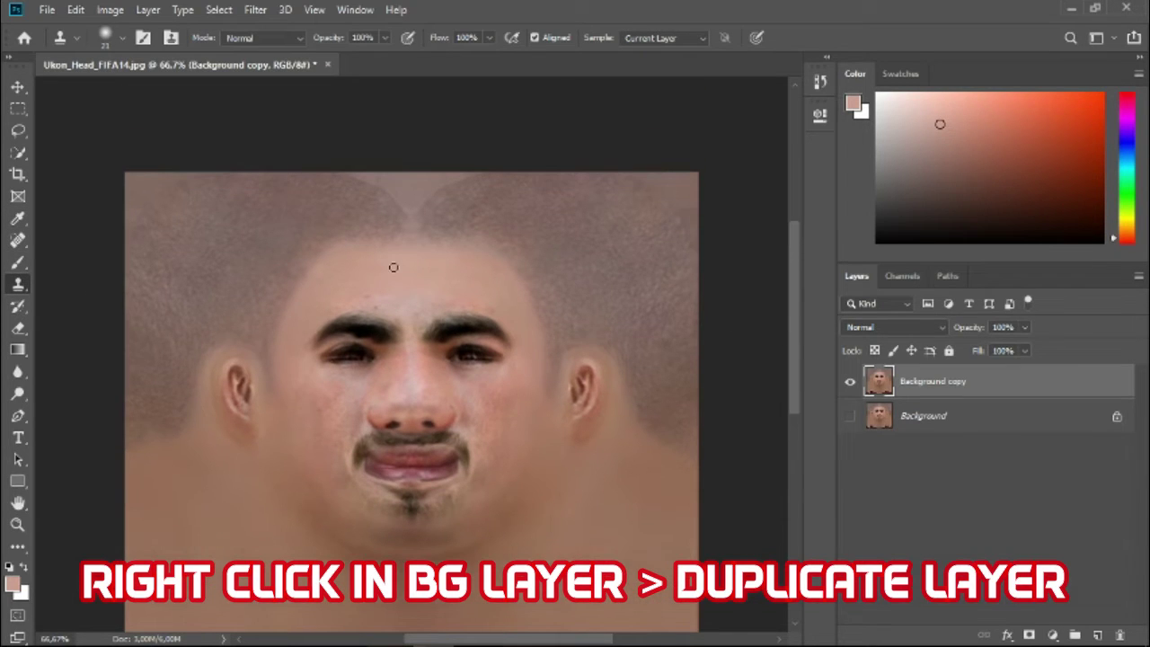
click(121, 40)
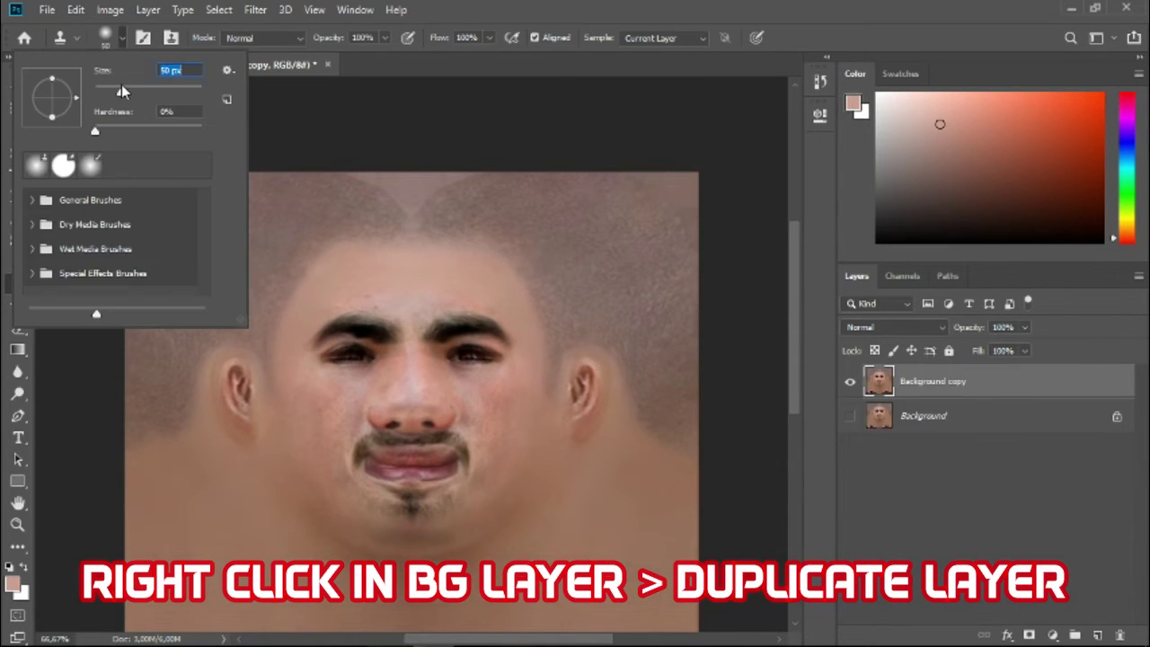
key(Return)
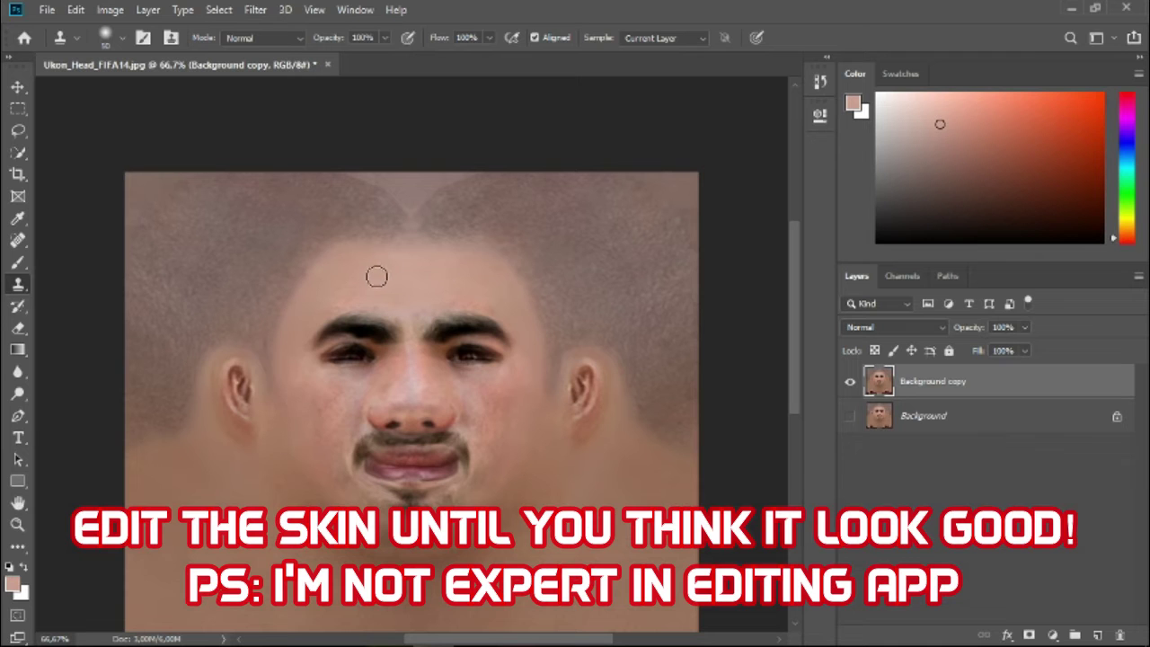
Clone clean skin from the middle of the forehead over the area just above and between the eyebrows
key(z)
click(417, 331)
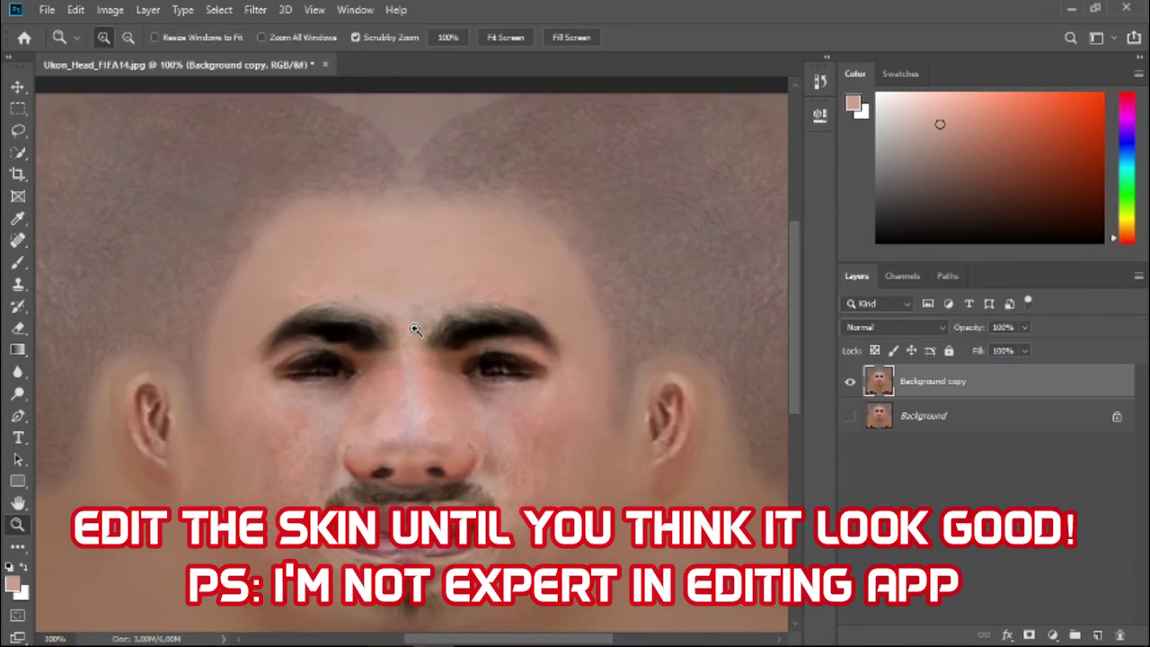
click(415, 326)
right_click(436, 235)
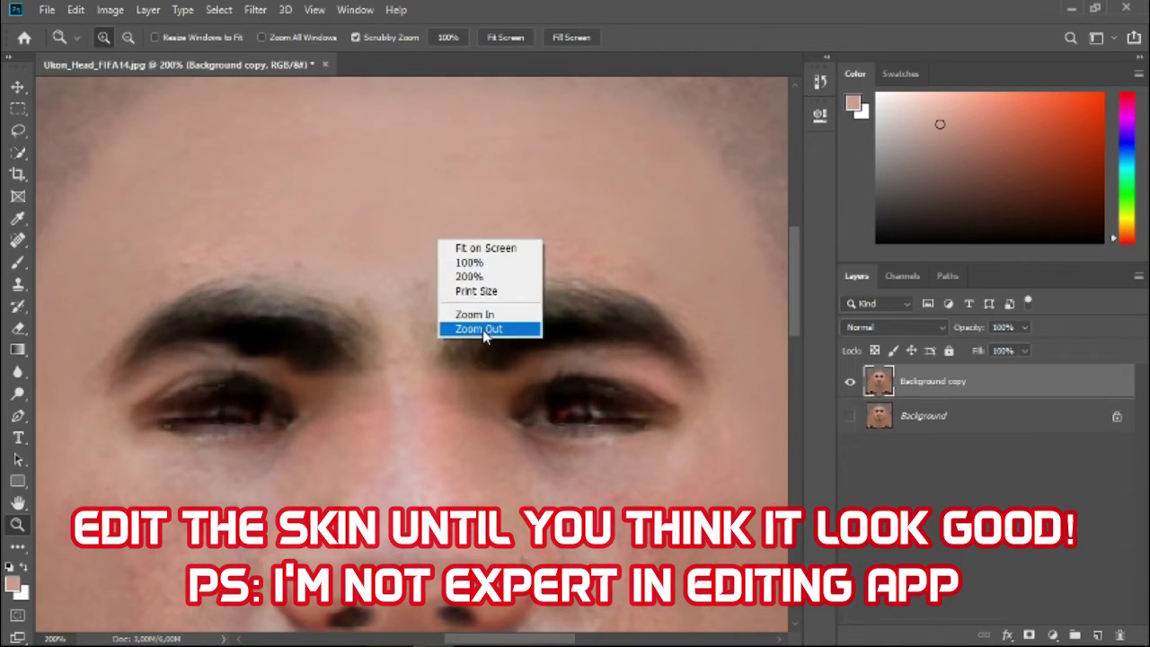
click(485, 327)
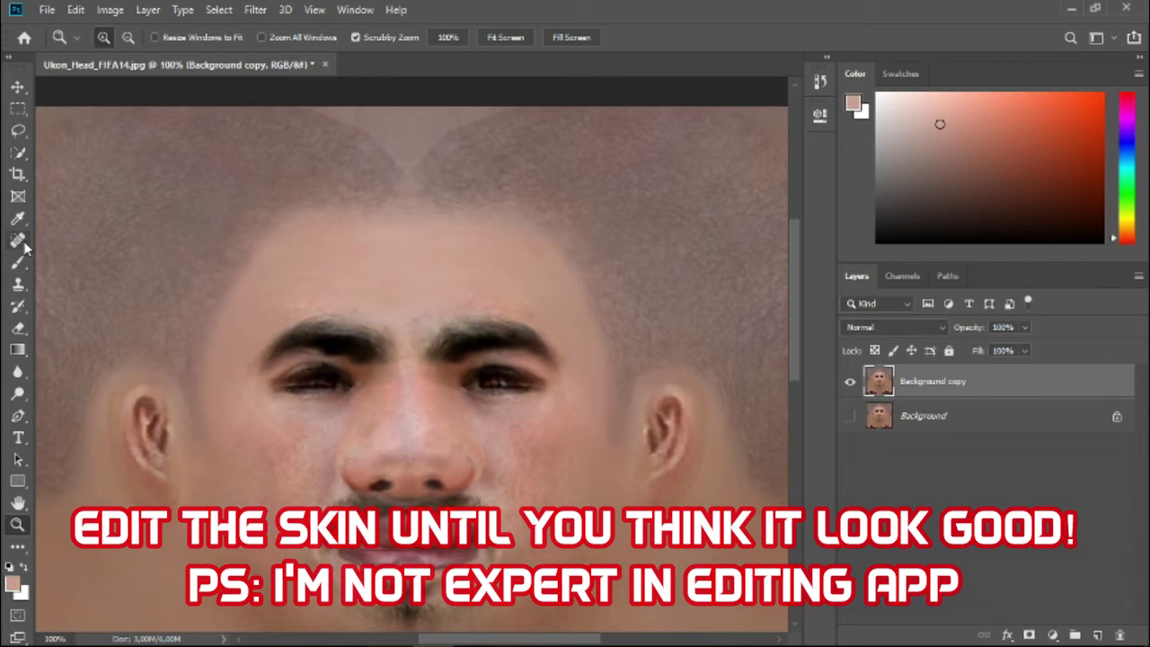
click(18, 284)
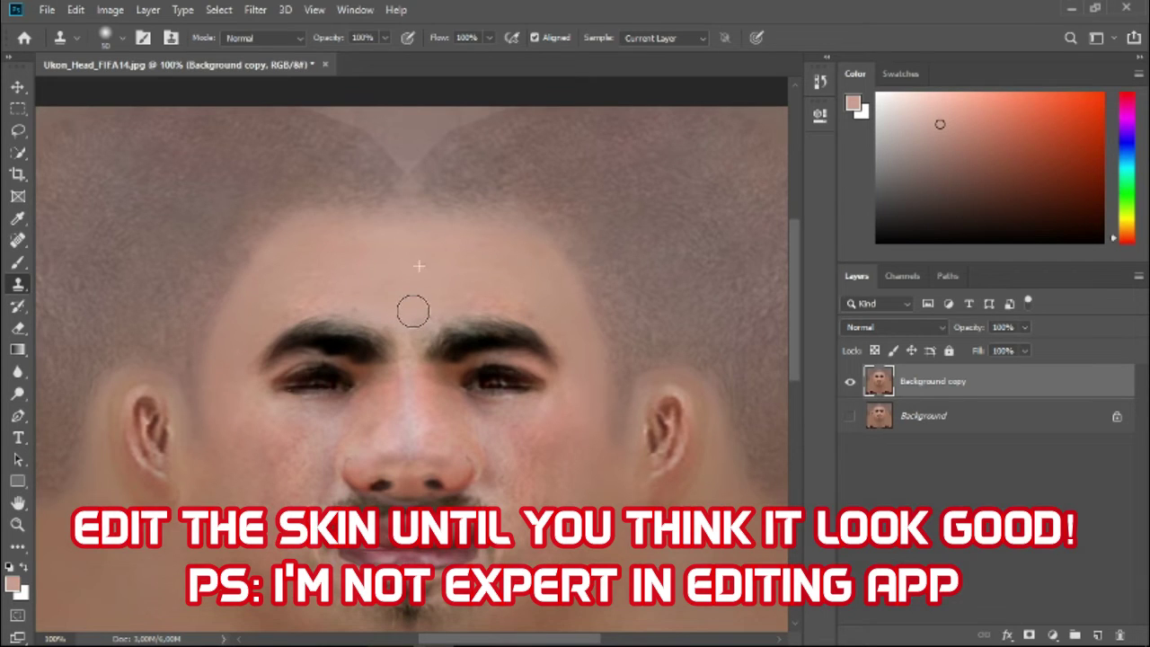
Reduce the Clone Stamp brush size and clone skin over the gap between the eyebrows and the bridge of the nose
click(122, 38)
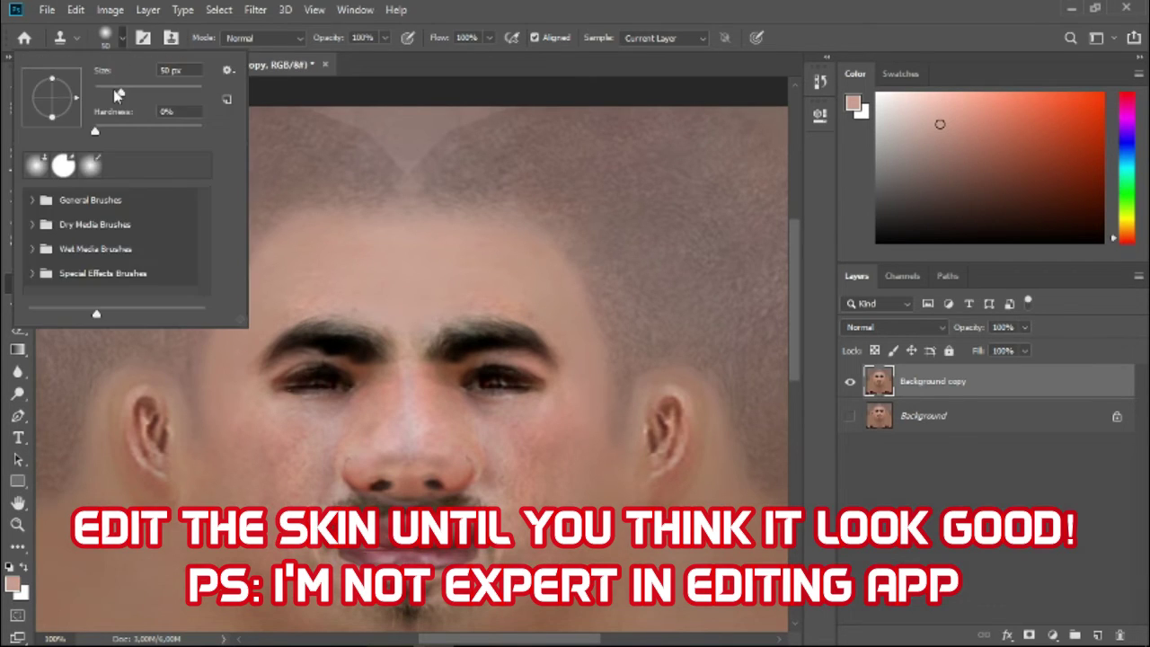
click(405, 341)
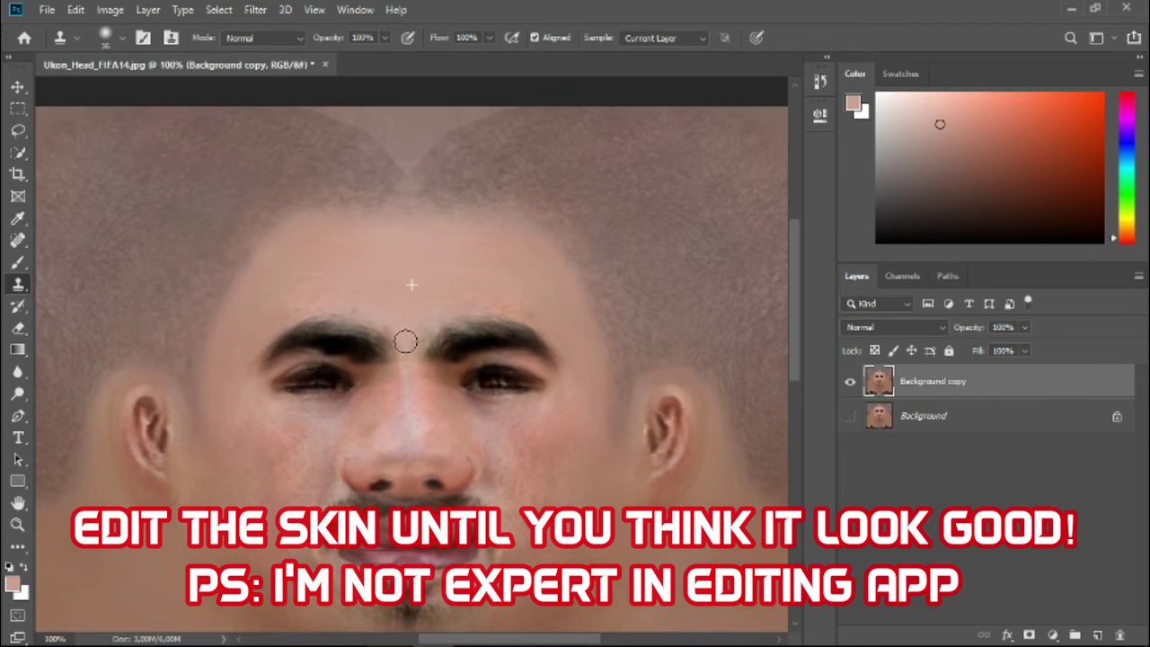
drag(409, 386, 411, 397)
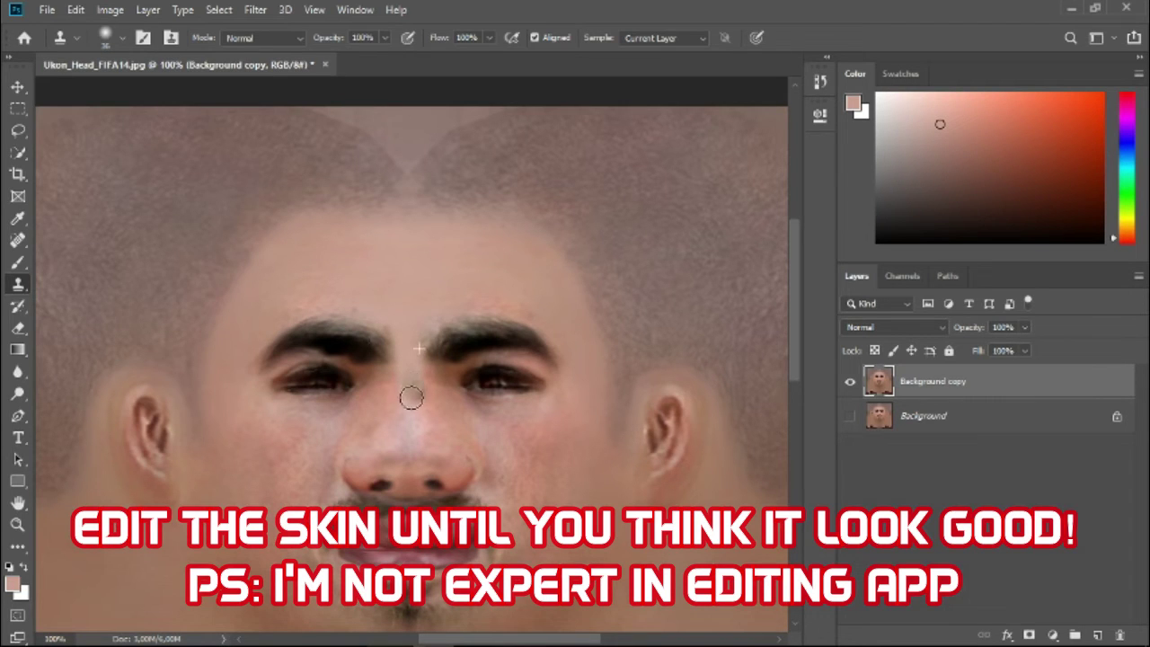
click(106, 37)
click(251, 165)
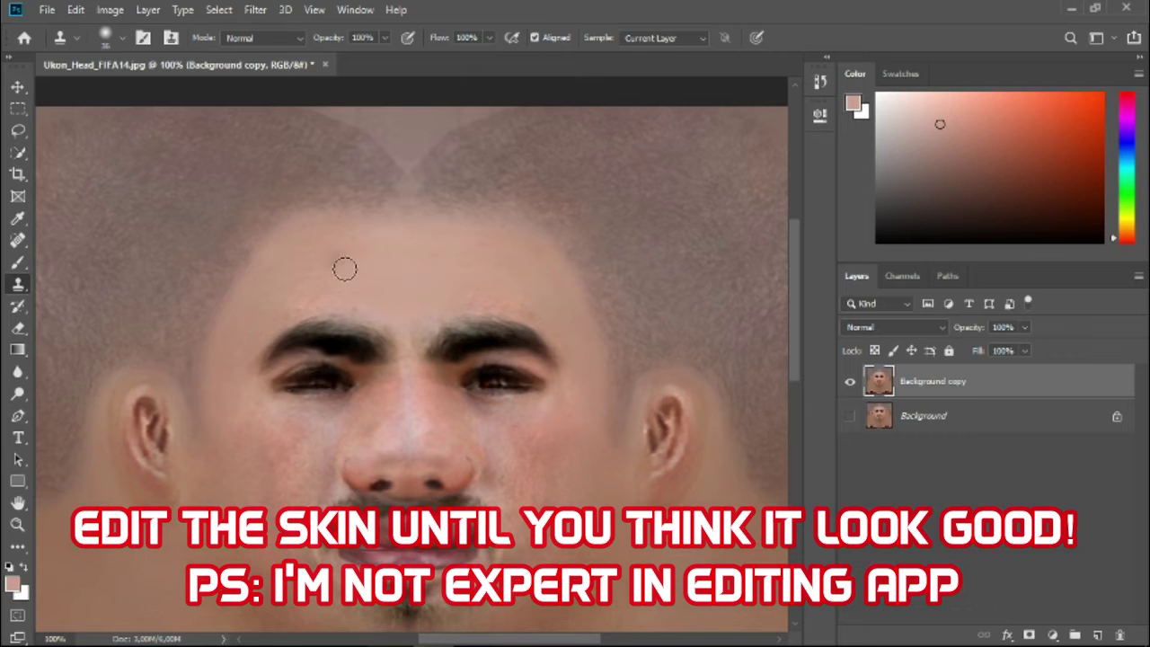
drag(794, 254, 793, 280)
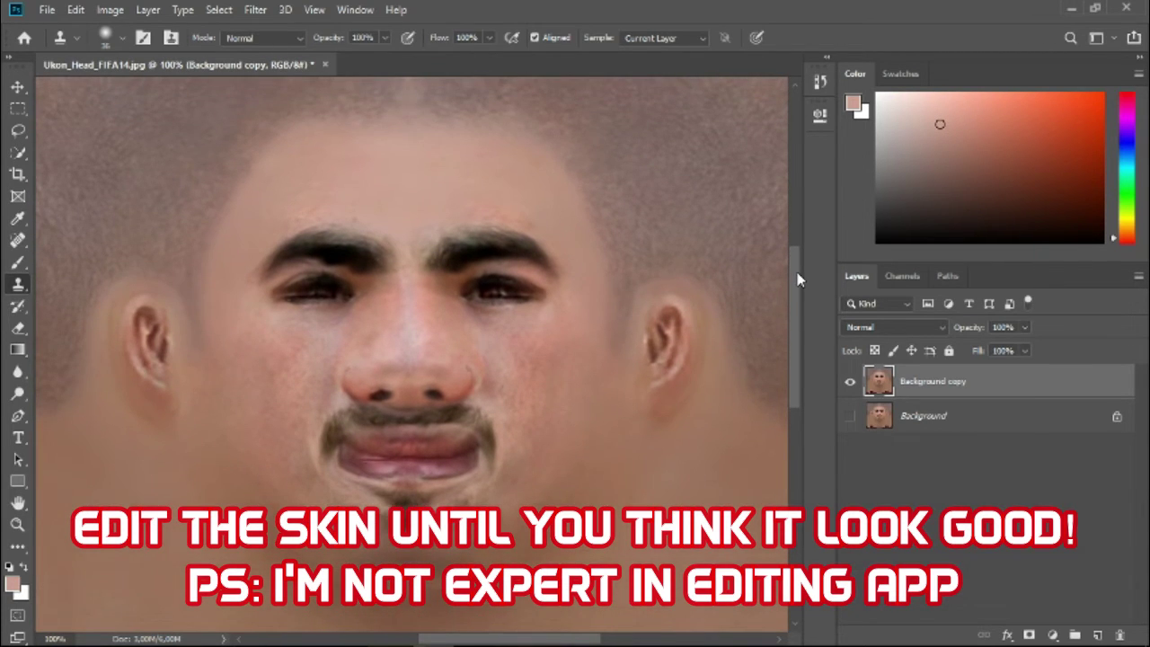
drag(798, 279, 798, 259)
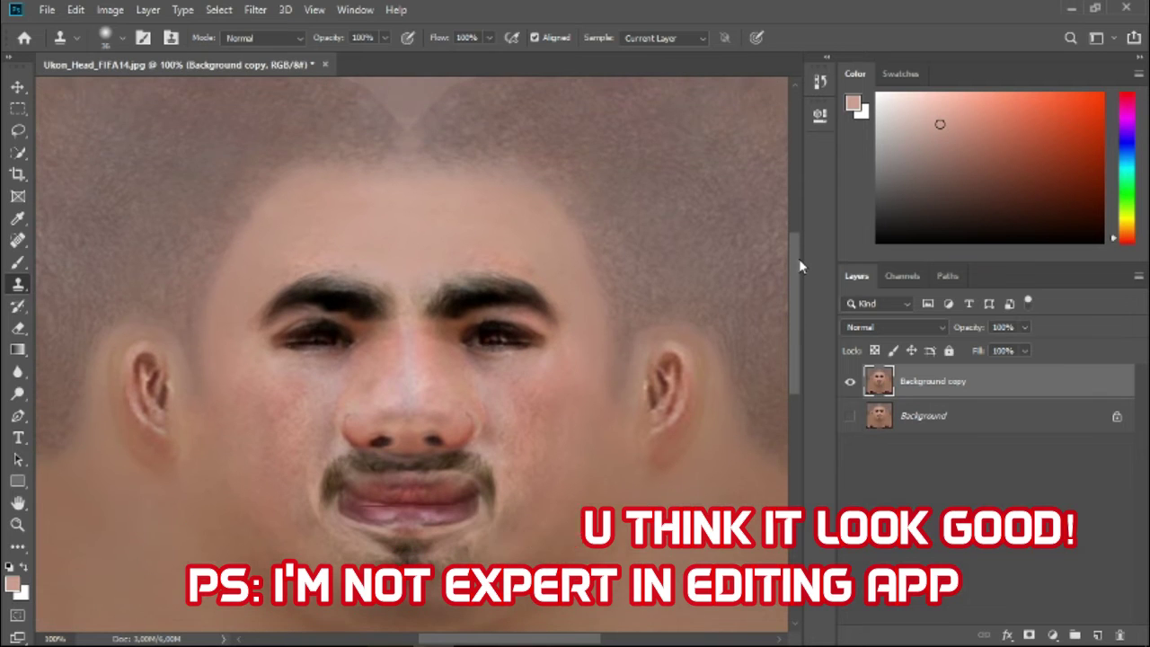
click(17, 525)
drag(316, 372, 173, 205)
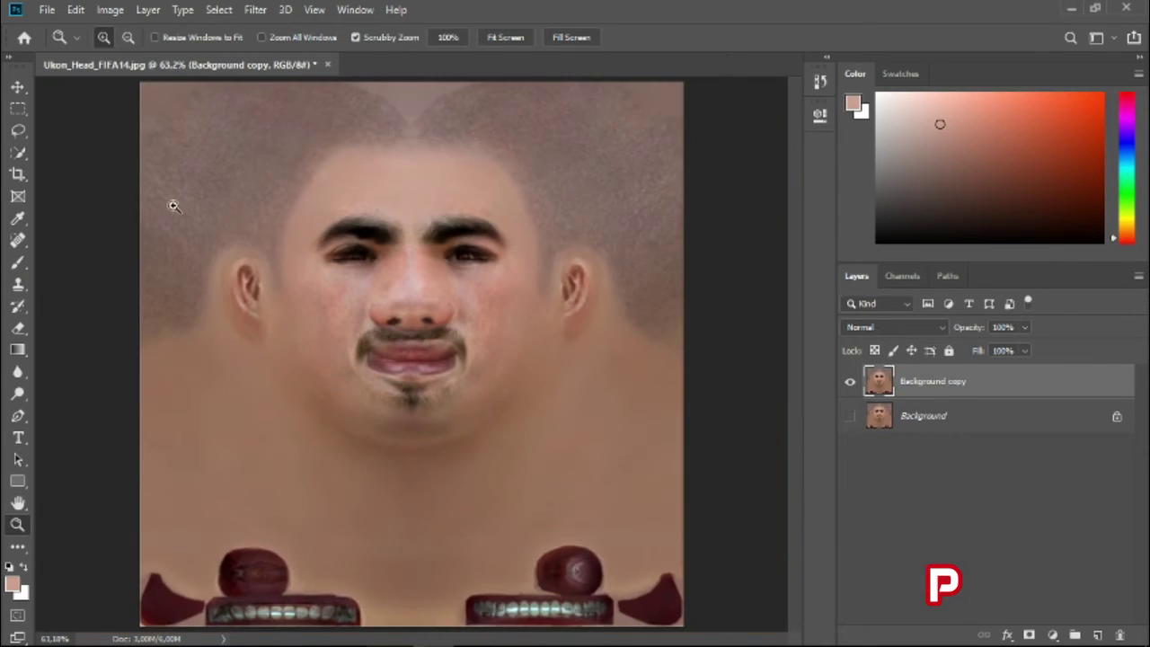
Export the retouched head texture as Ukon_Head_FIFA14.png at 50% scale, 512 x 512 px, into the Ukon folder
click(46, 9)
click(161, 240)
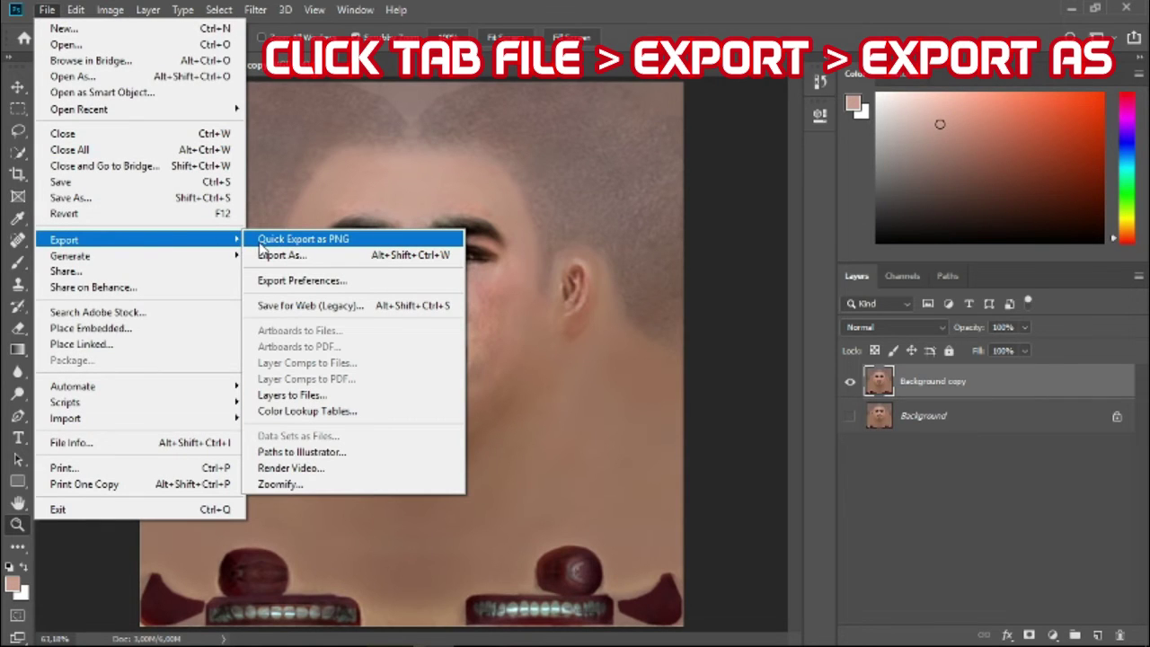
click(356, 256)
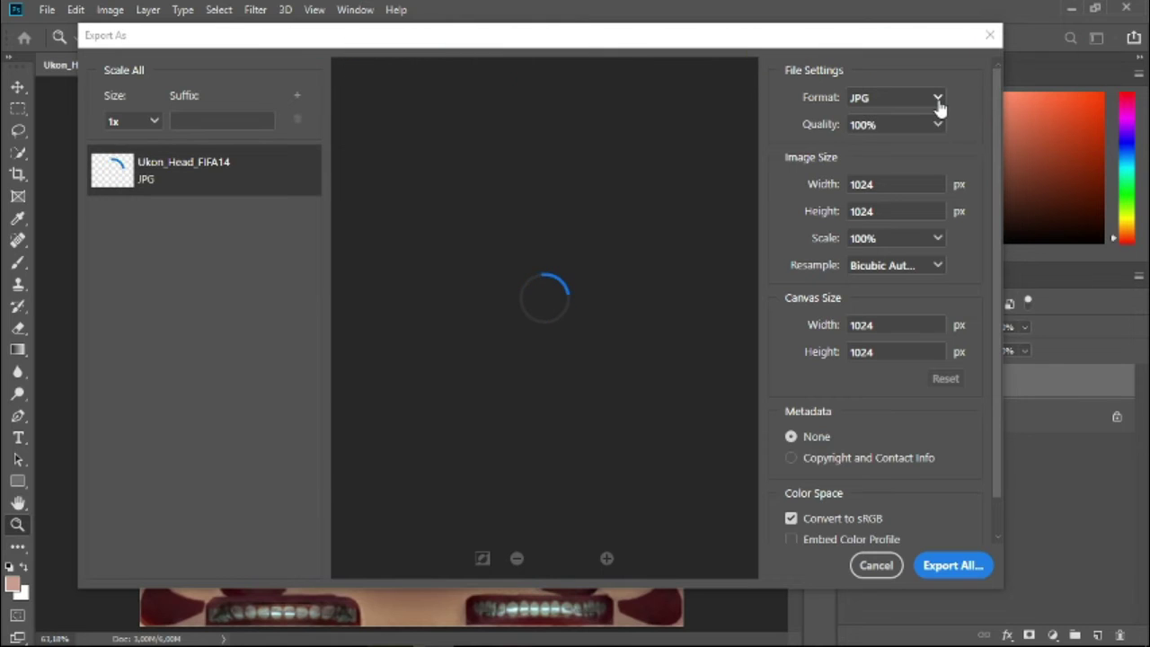
click(938, 101)
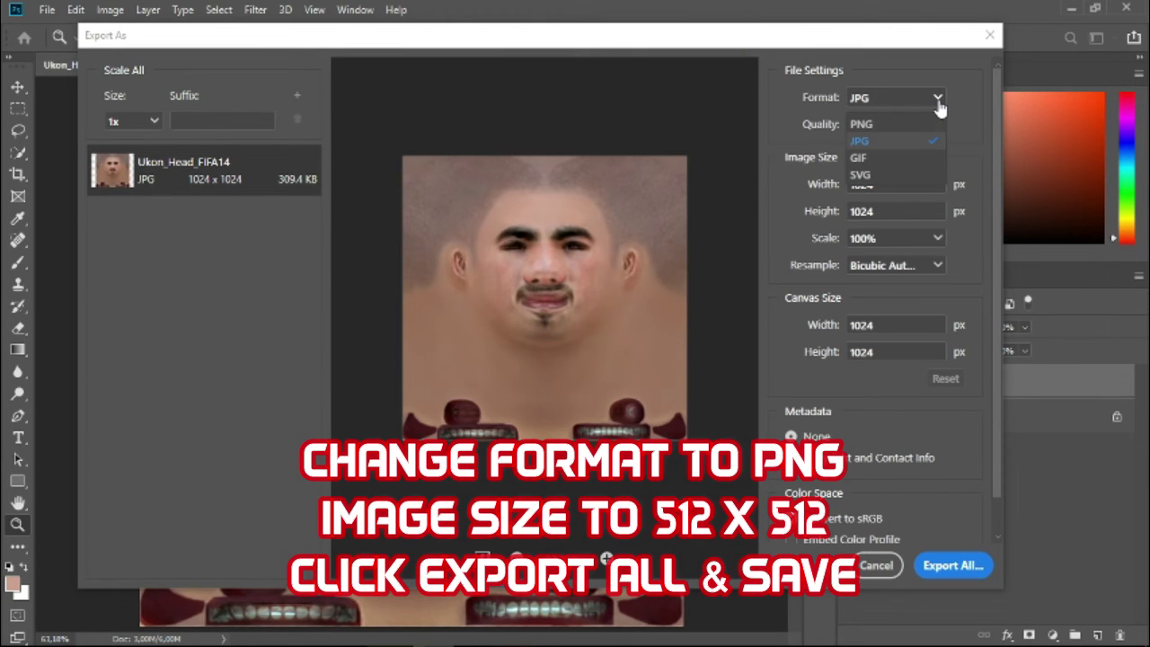
click(888, 126)
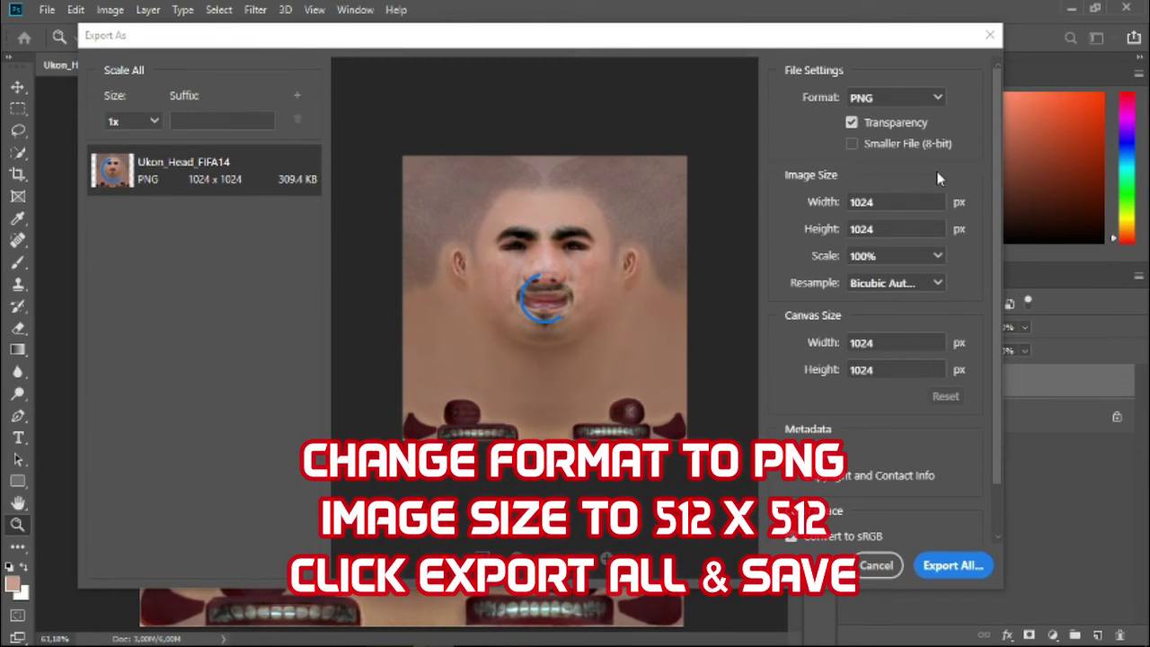
click(937, 256)
click(880, 329)
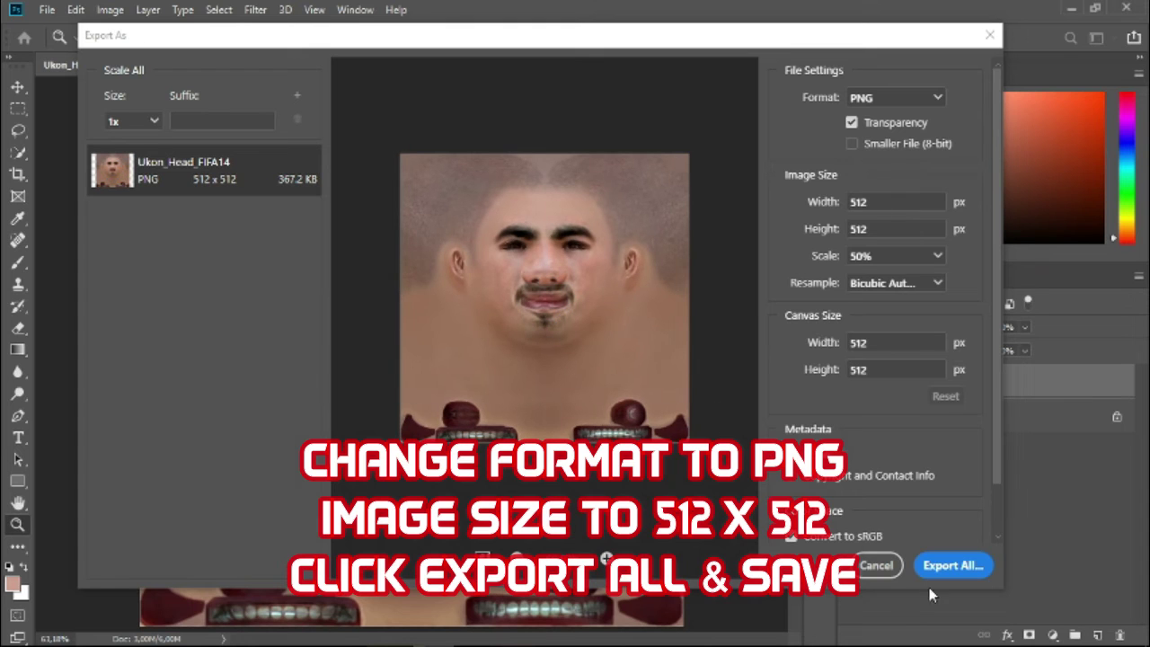
click(950, 569)
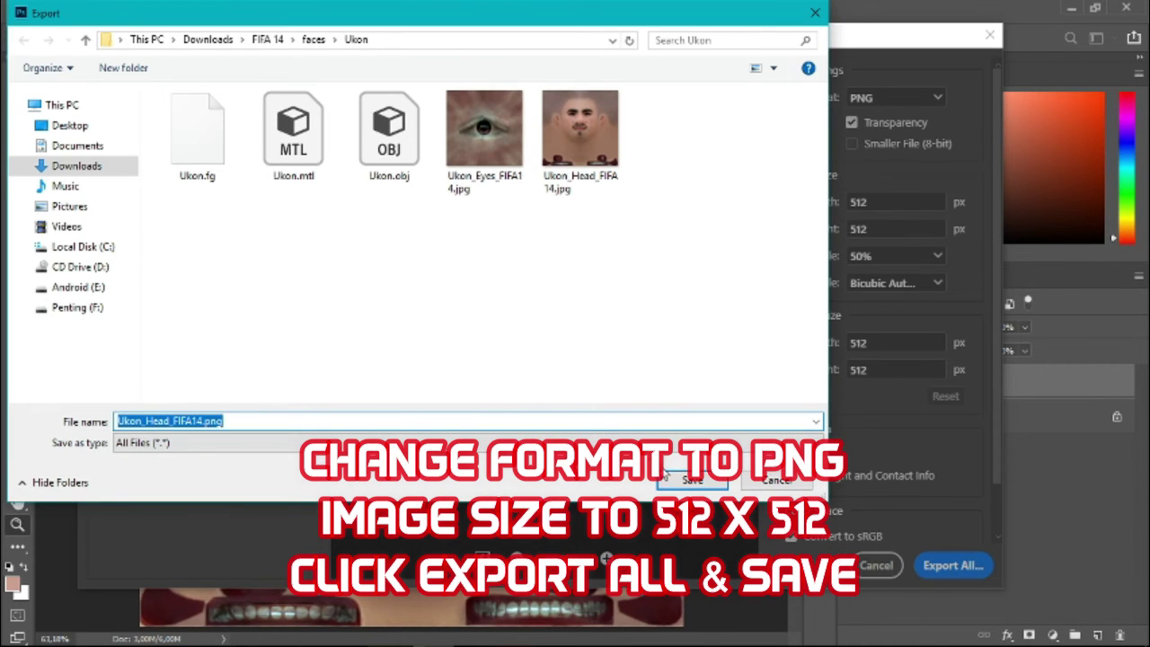
click(666, 476)
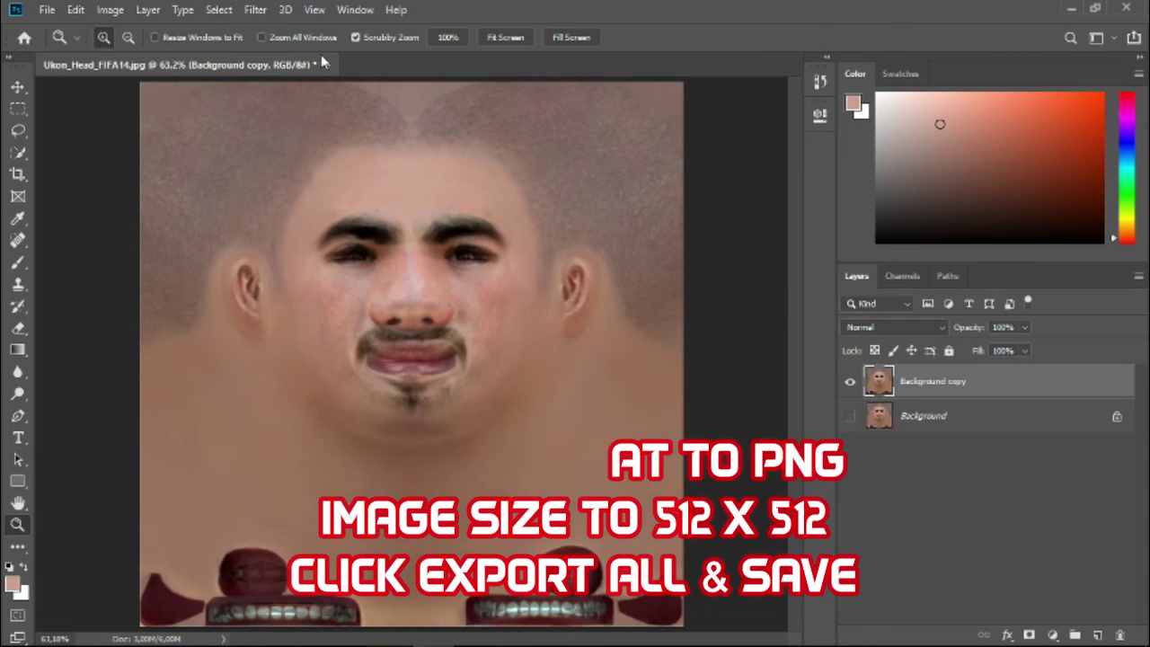
Place Ukon_Eyes_FIFA14.jpg from the Ukon folder as a layer in the head document and hide the Background copy layer
click(46, 9)
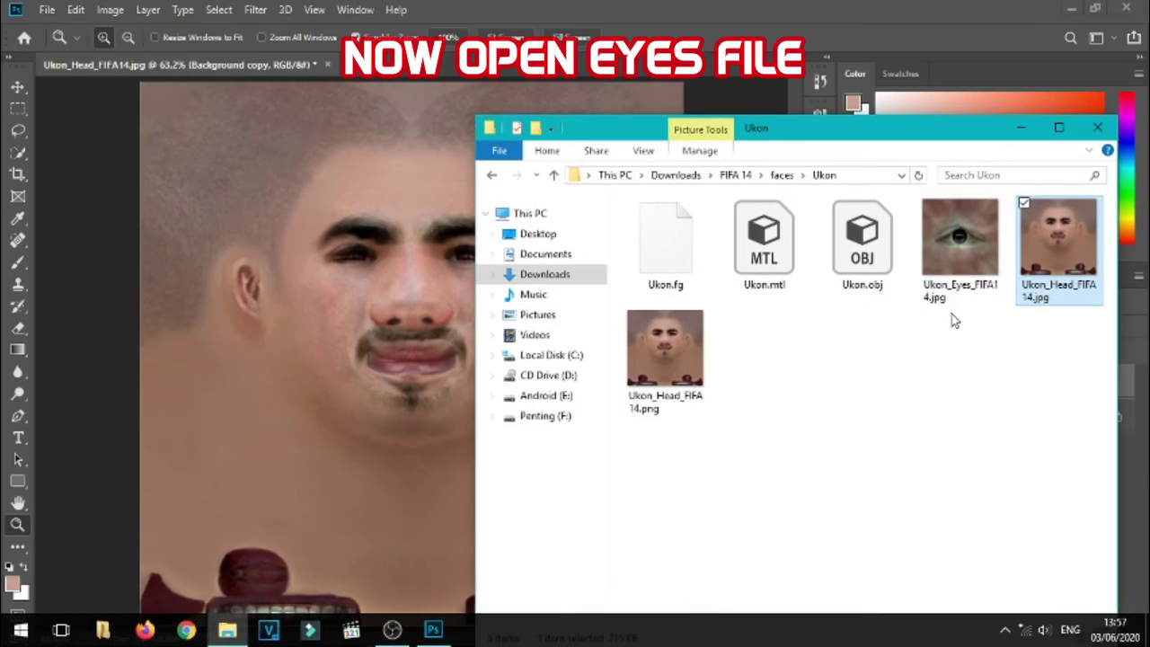
drag(951, 310, 368, 267)
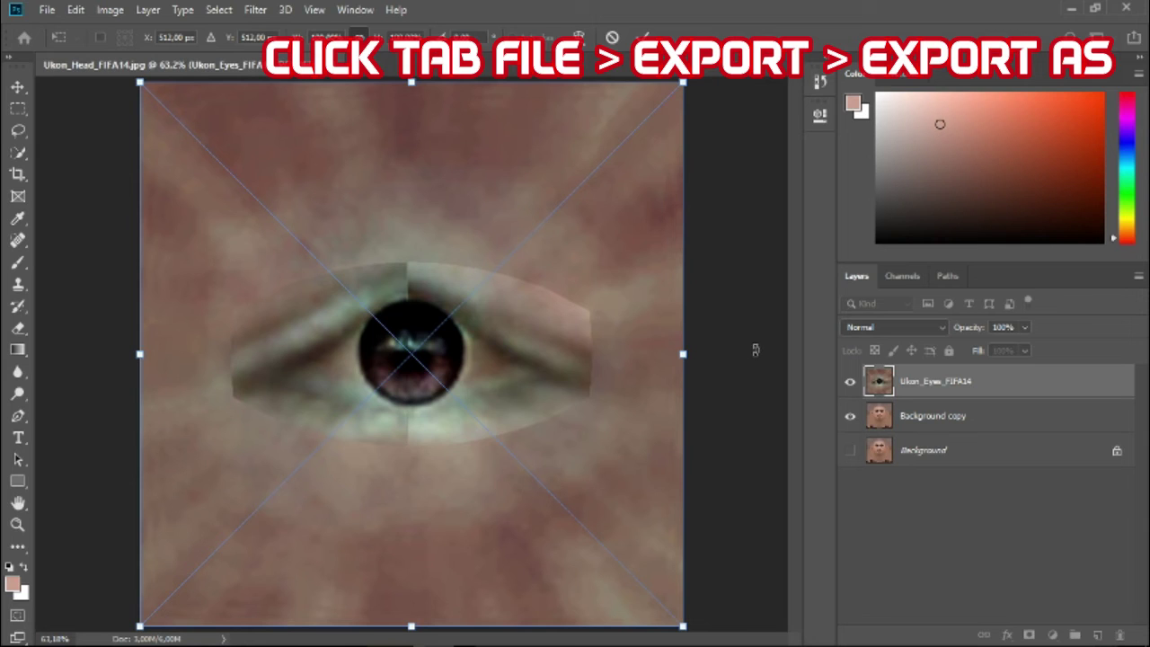
click(17, 86)
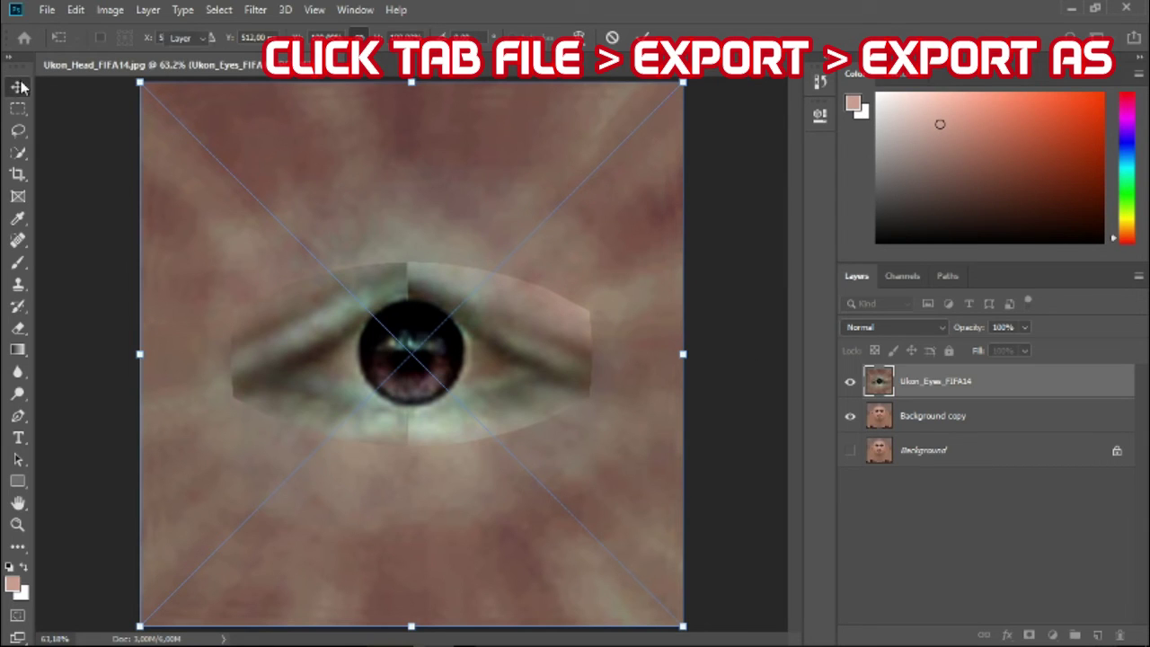
click(921, 418)
click(912, 393)
click(850, 416)
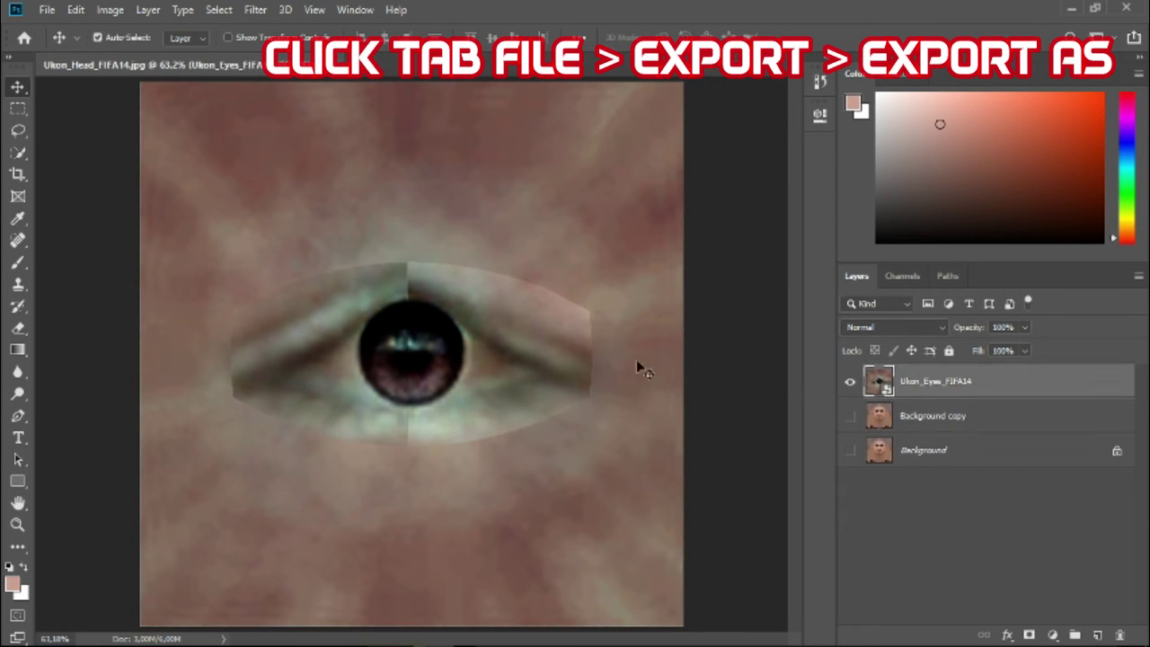
Set up a PNG export of the eye texture with the image width and height at 128 px
right_click(934, 388)
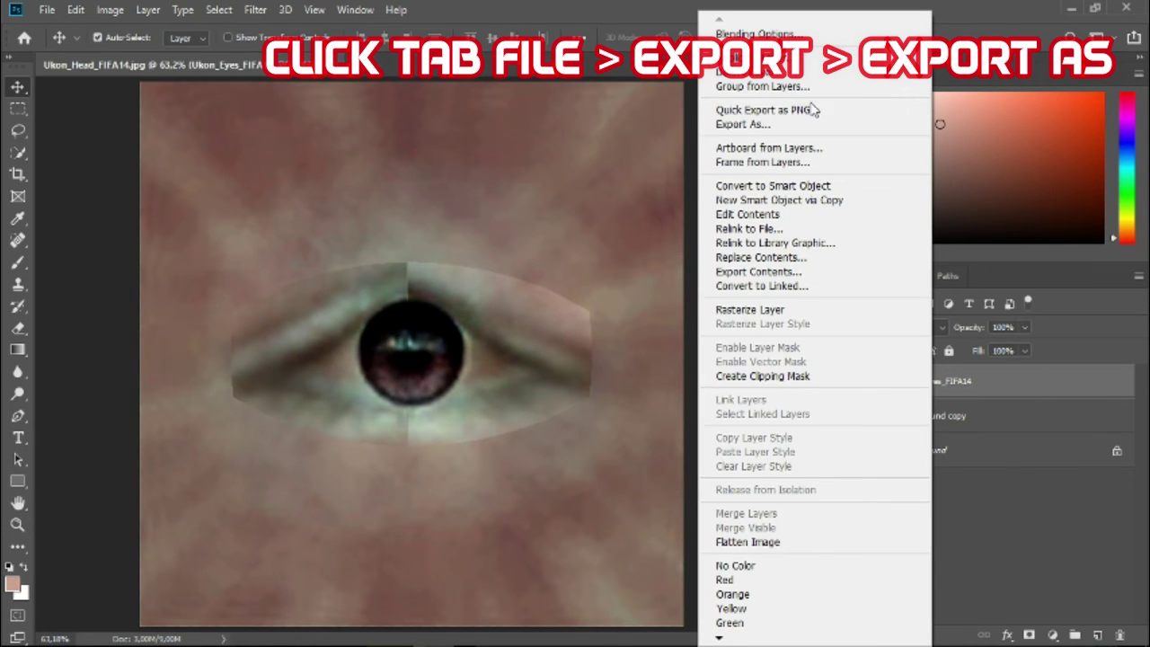
click(43, 12)
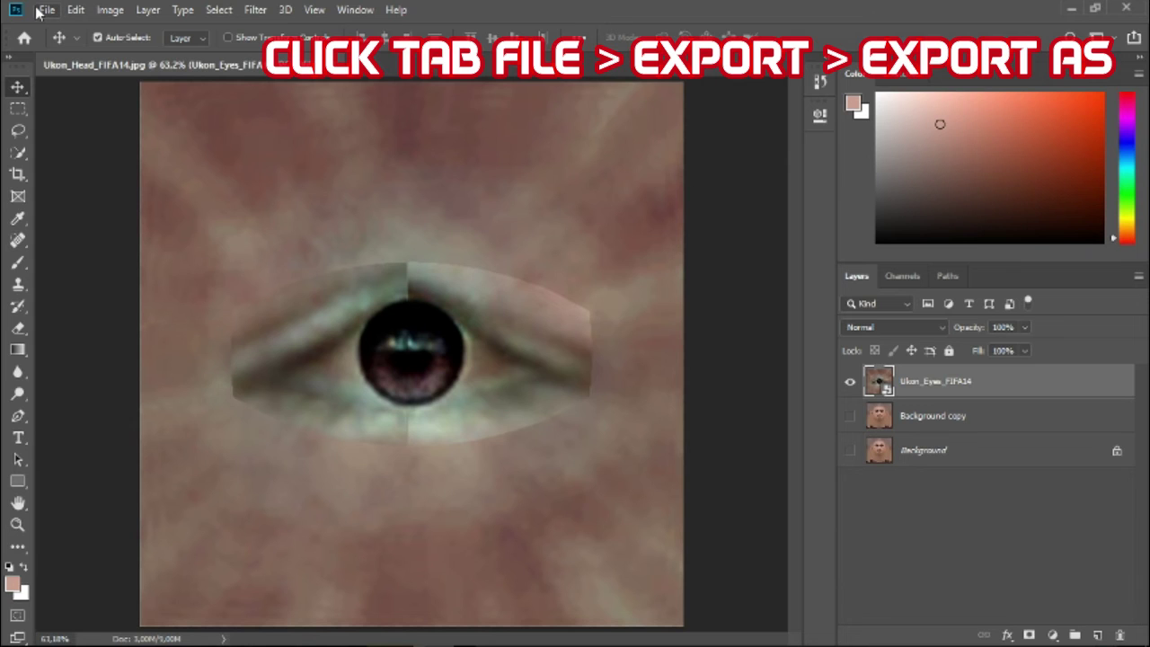
click(41, 11)
mouse_move(198, 240)
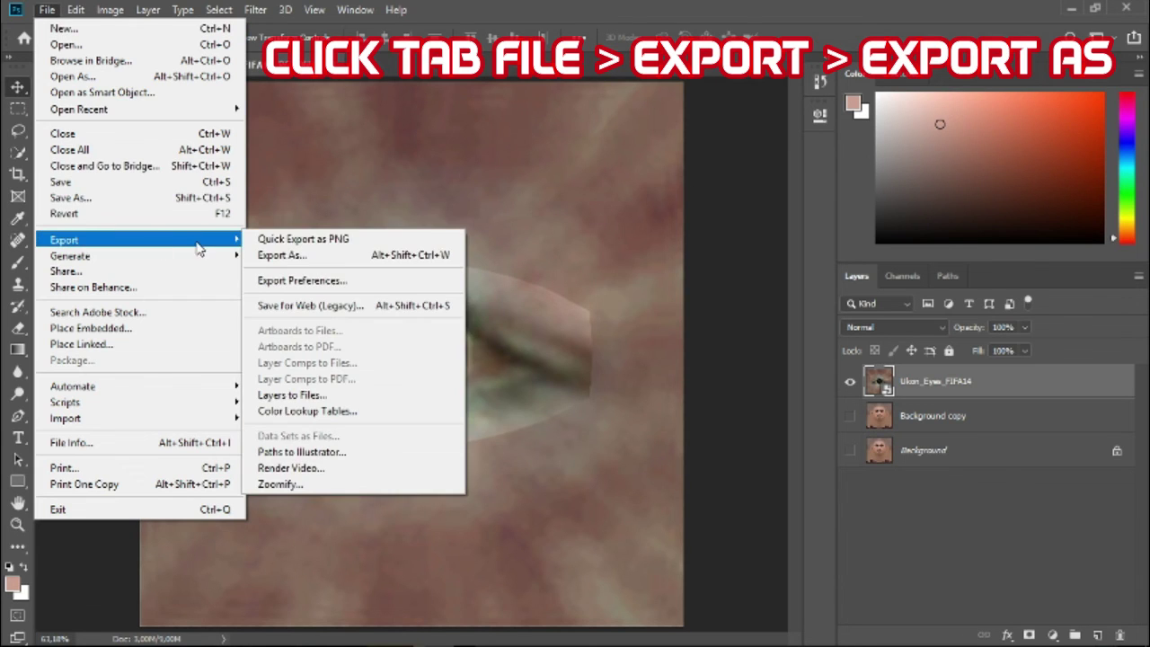
click(305, 255)
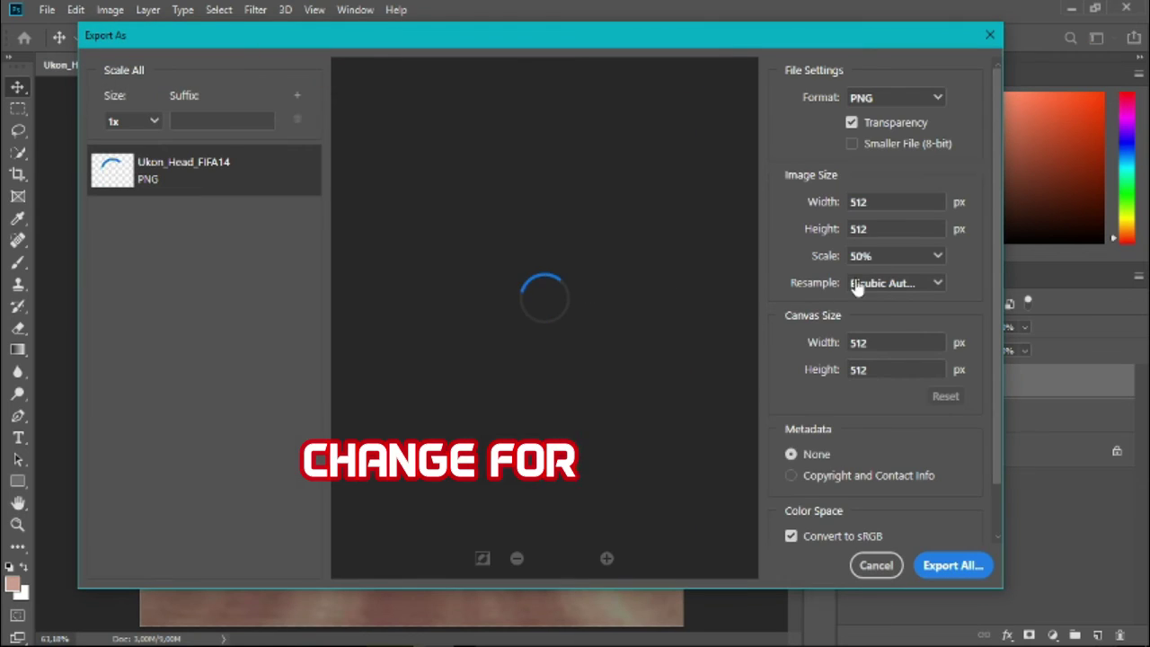
double_click(859, 201)
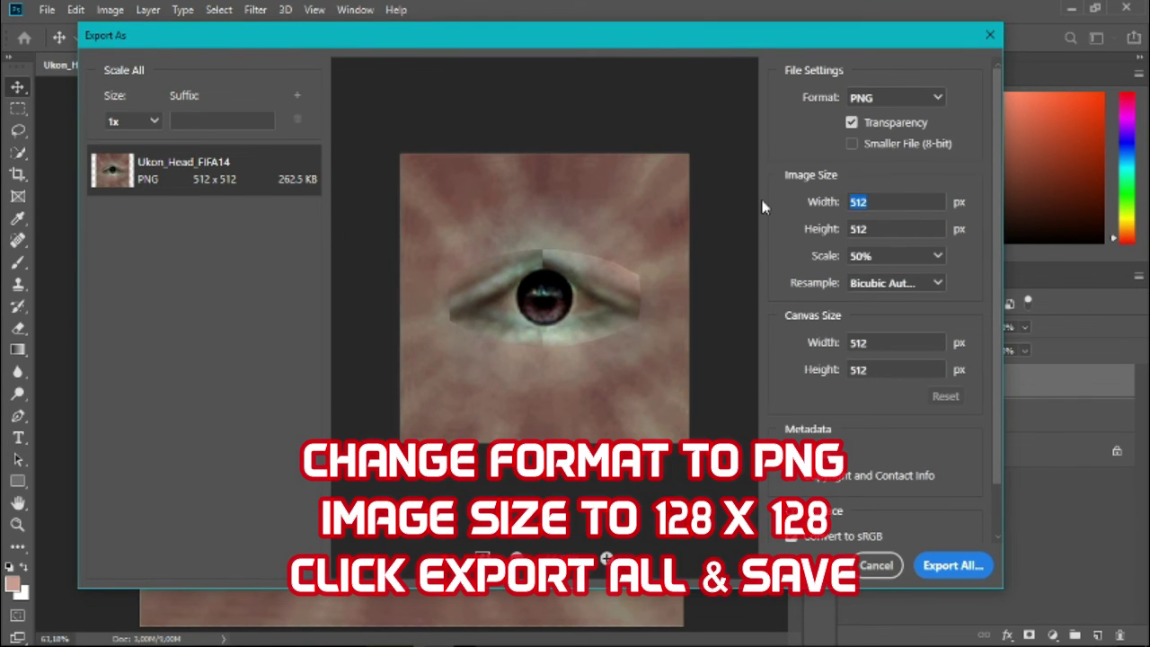
text(128)
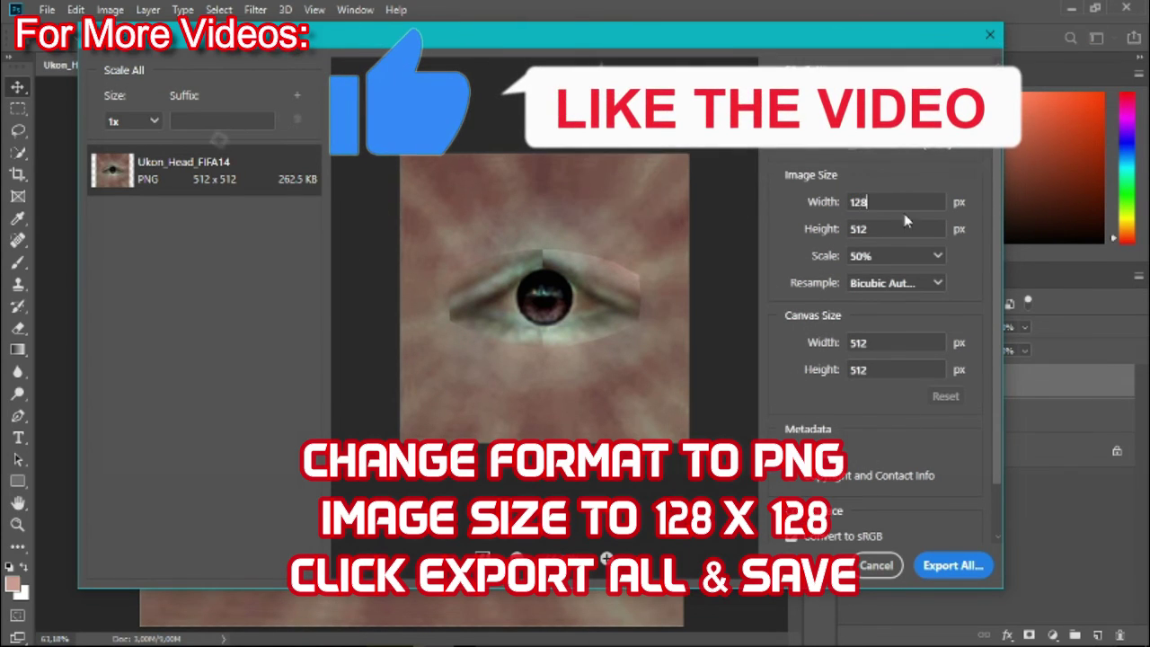
click(895, 230)
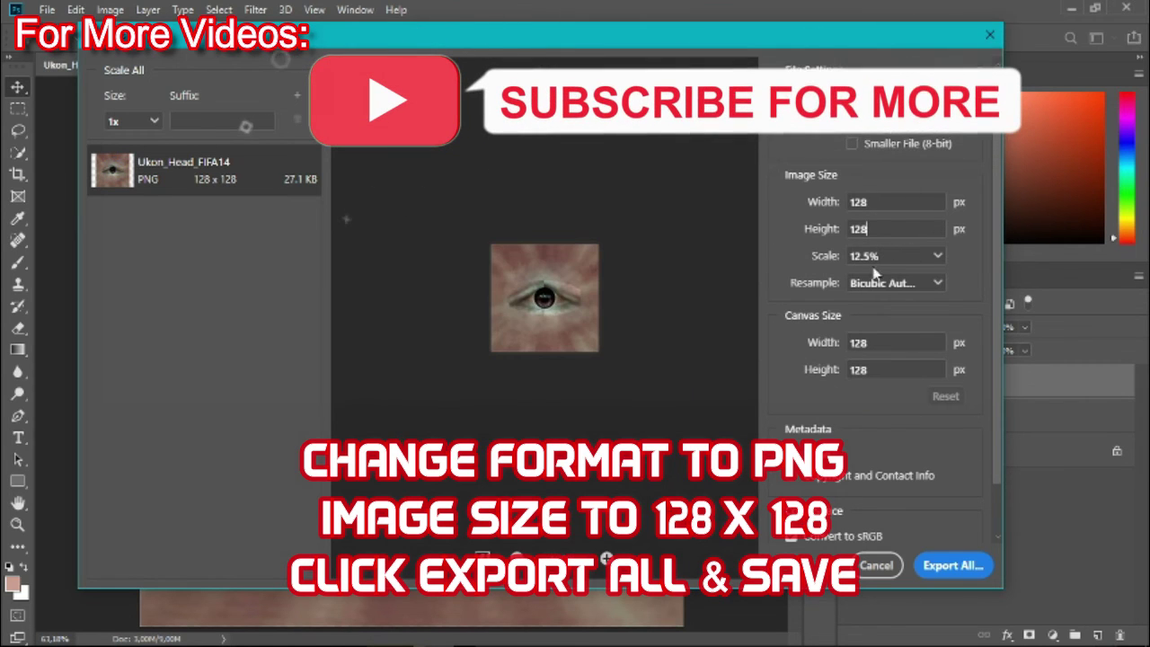